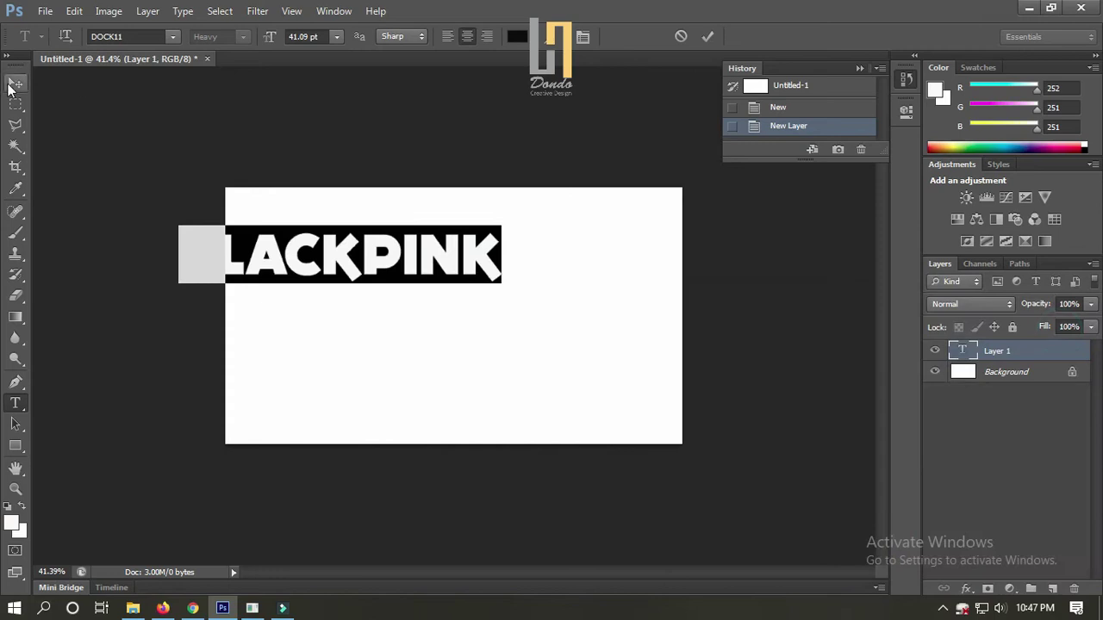
Step: Move the BLACKPINK text to the middle of the canvas and stretch its height to about 226%
left_click(14, 84)
left_click_drag(441, 263, 560, 277)
left_click_drag(463, 295, 464, 369)
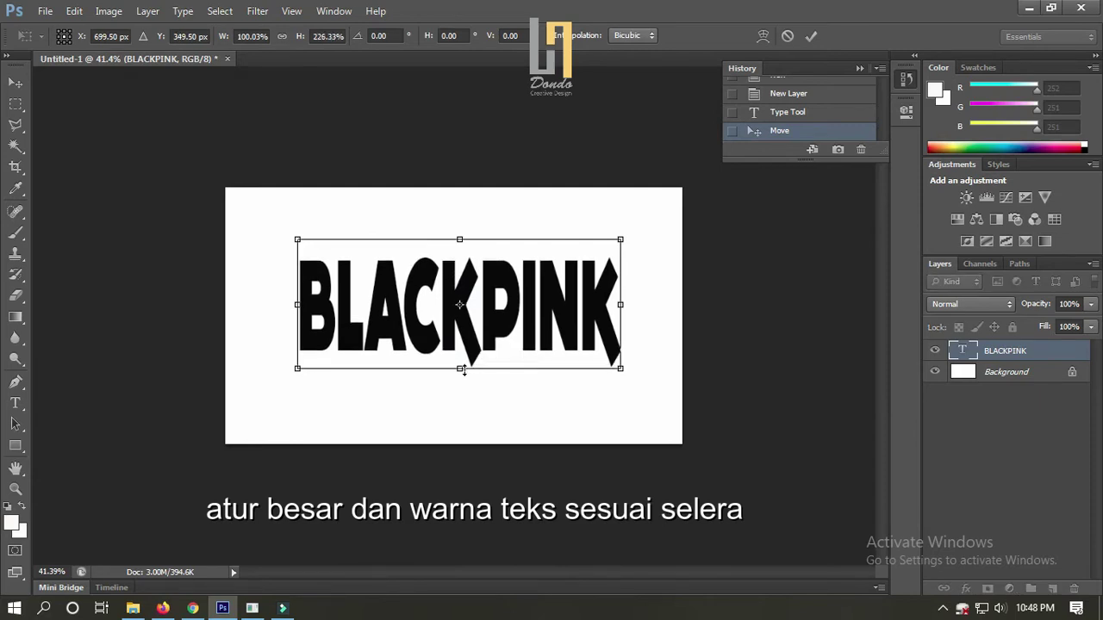
key("Return")
left_click_drag(556, 262, 545, 260)
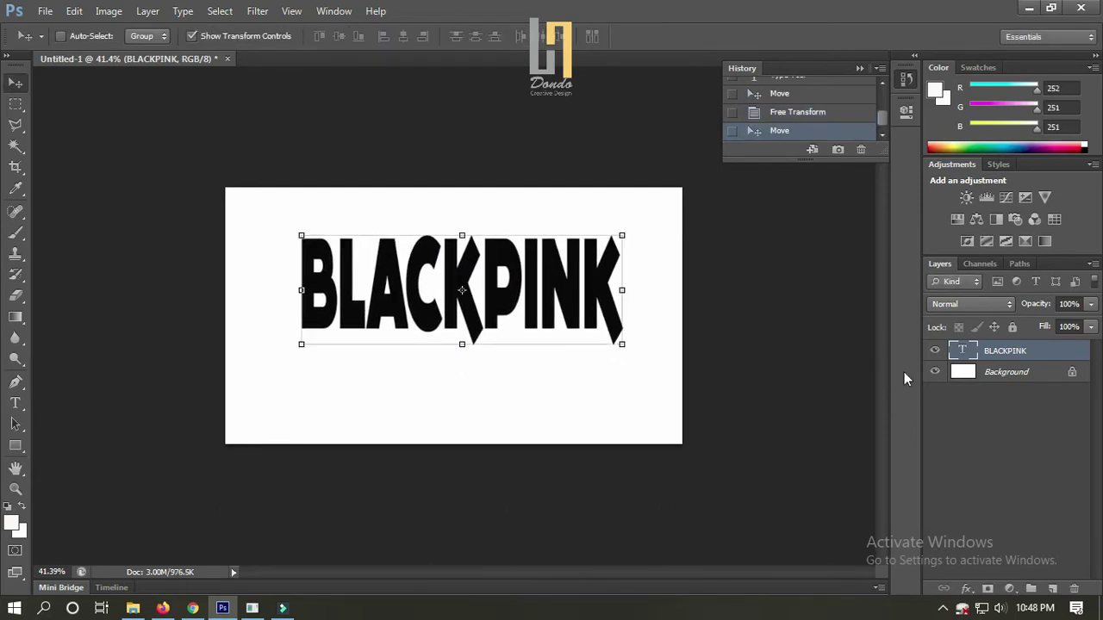
Step: Convert the Background to a regular layer named Layer 0 and apply a black Color Overlay at 100% opacity
double_click(964, 372)
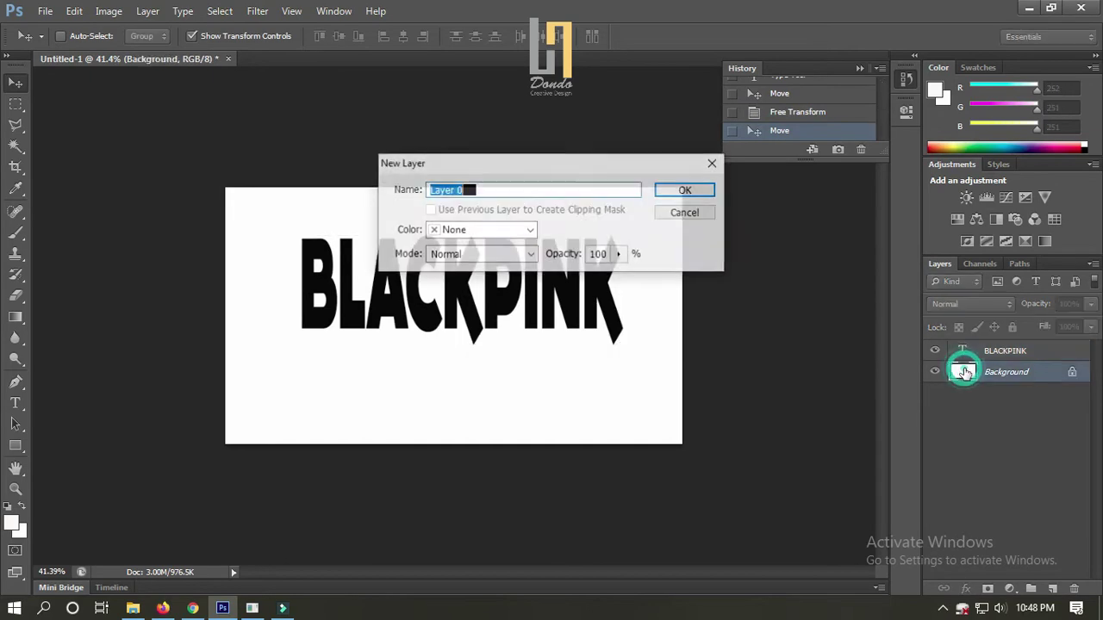
left_click(684, 193)
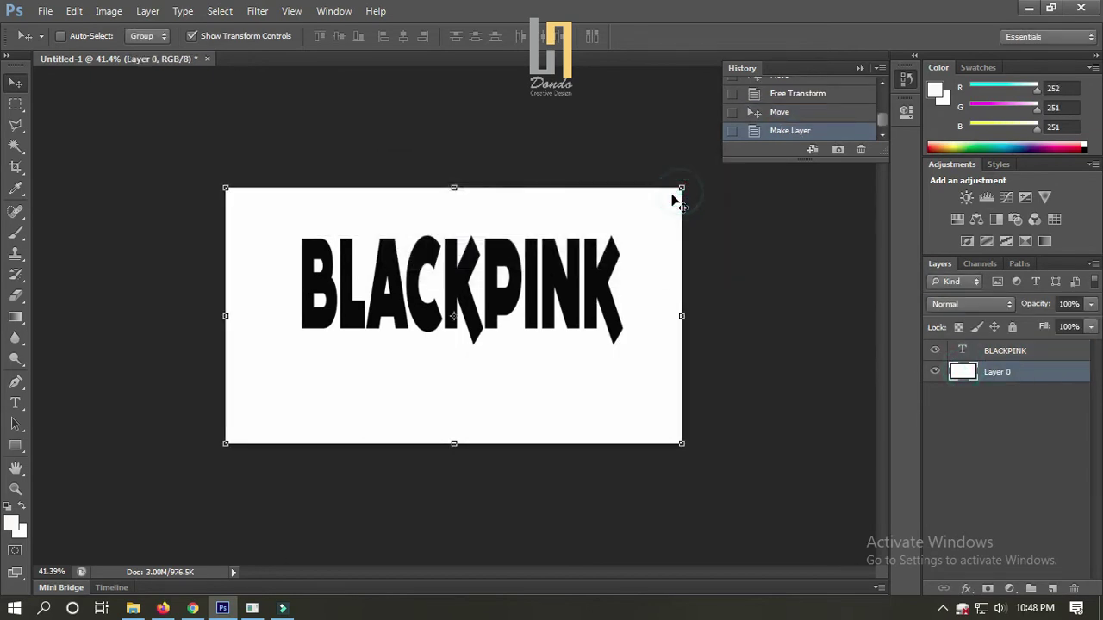
left_click(147, 11)
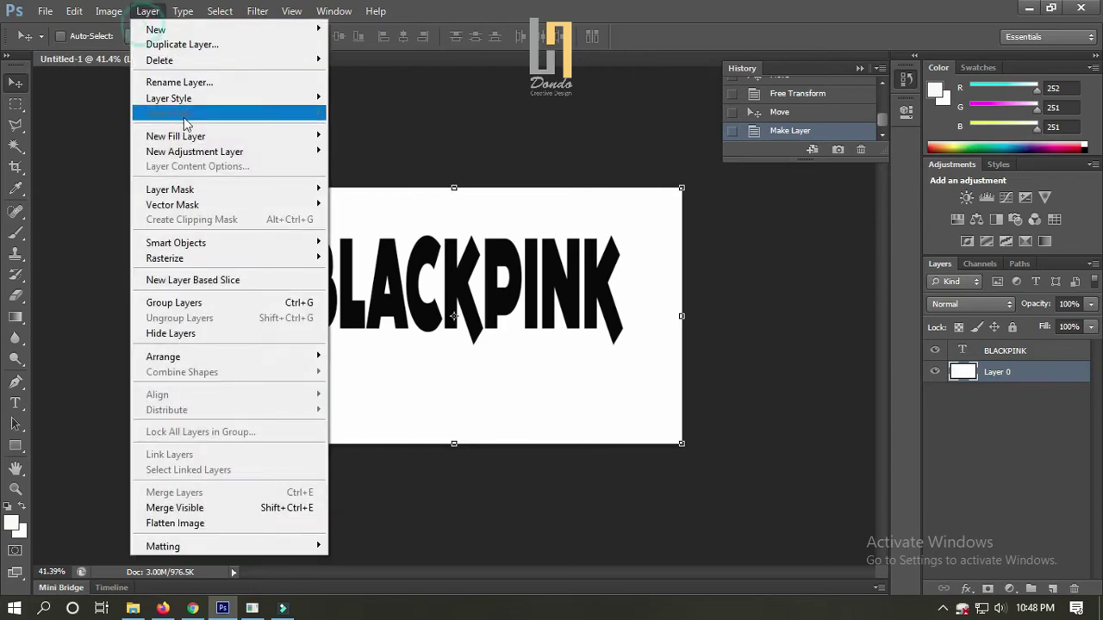
mouse_move(217, 110)
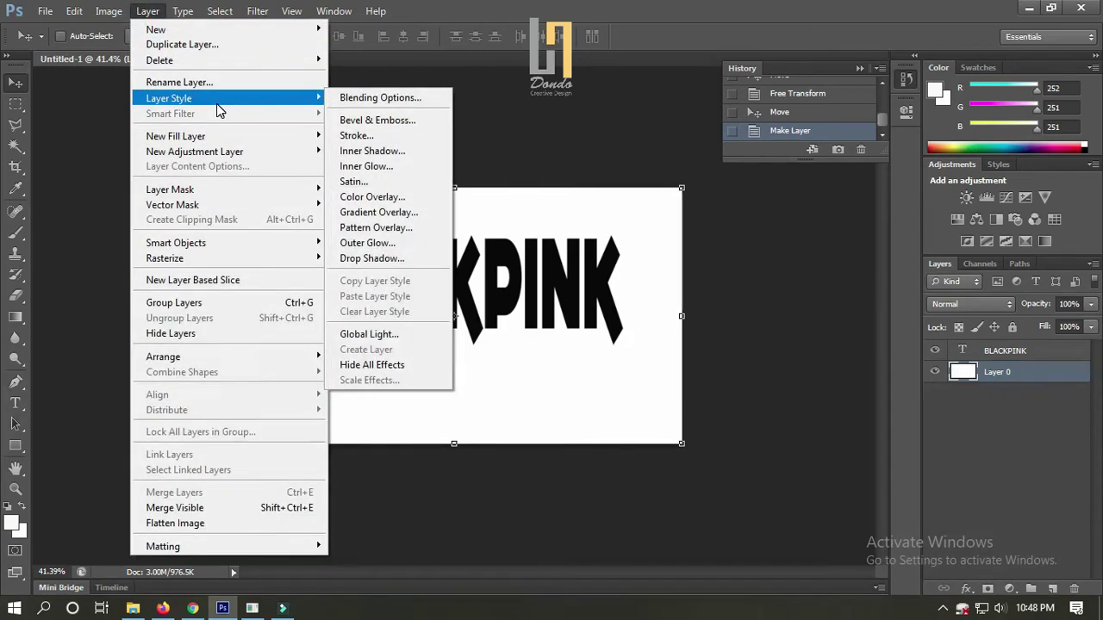
left_click(376, 198)
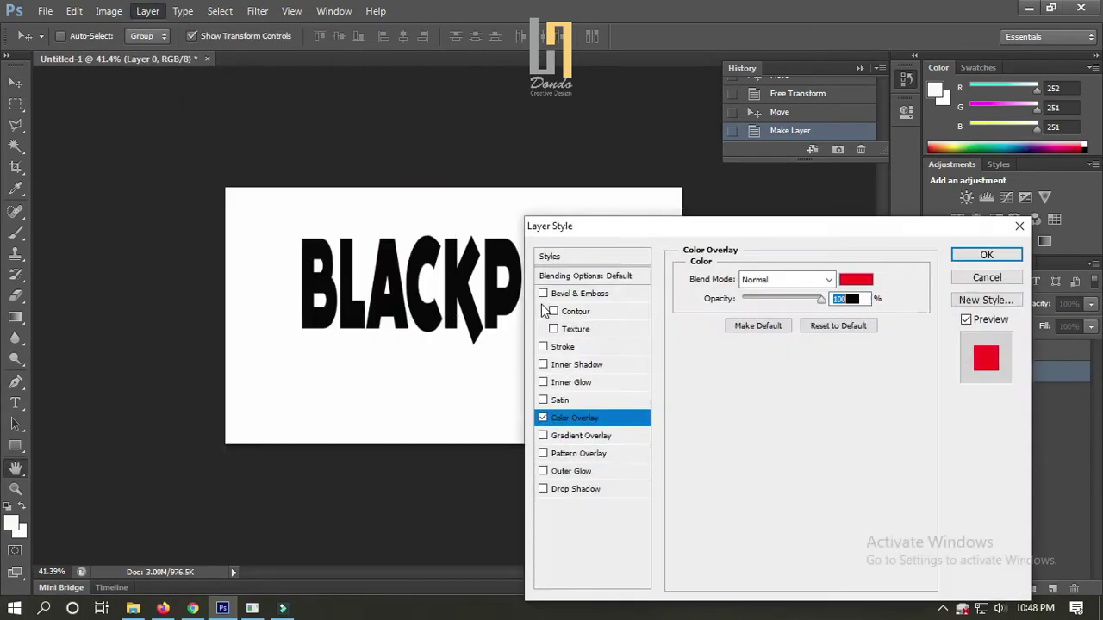
left_click(855, 280)
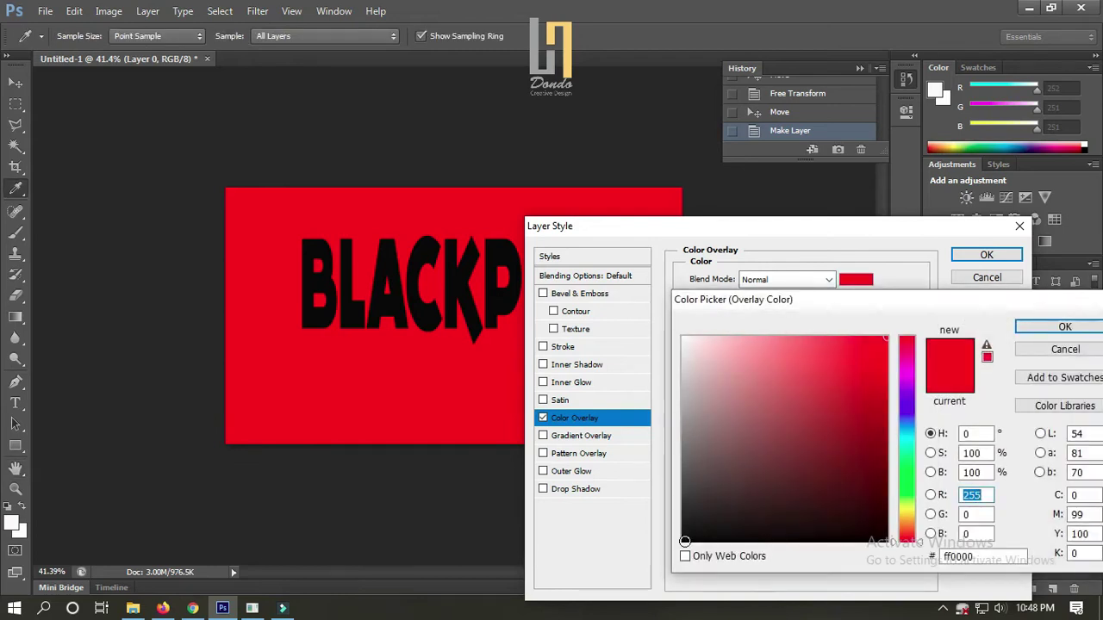
left_click(684, 541)
left_click(1064, 327)
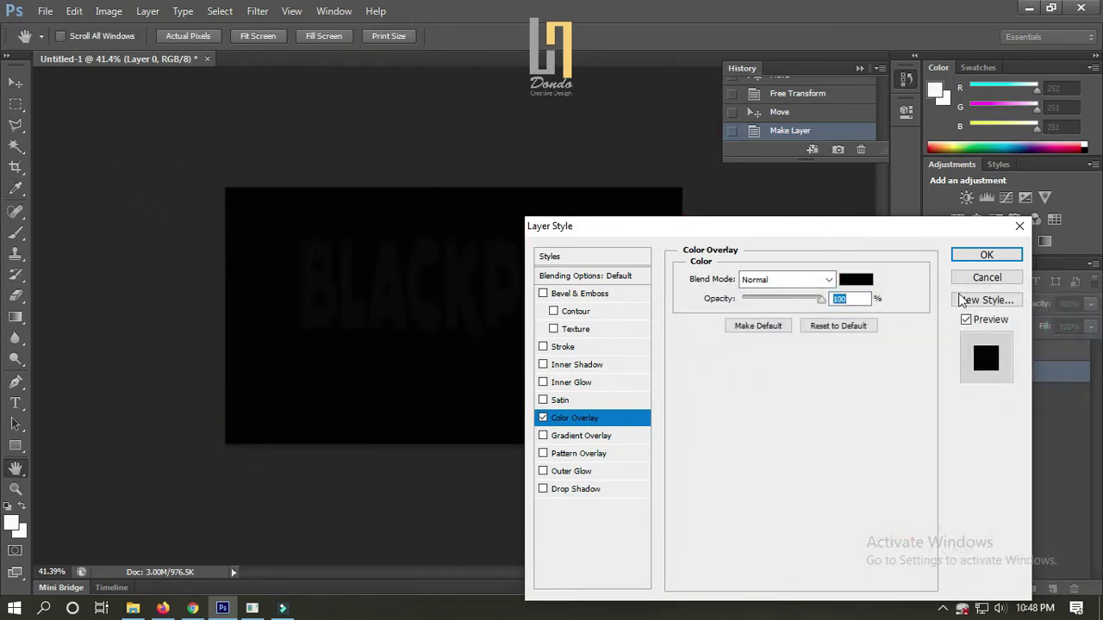
left_click(986, 255)
key("v")
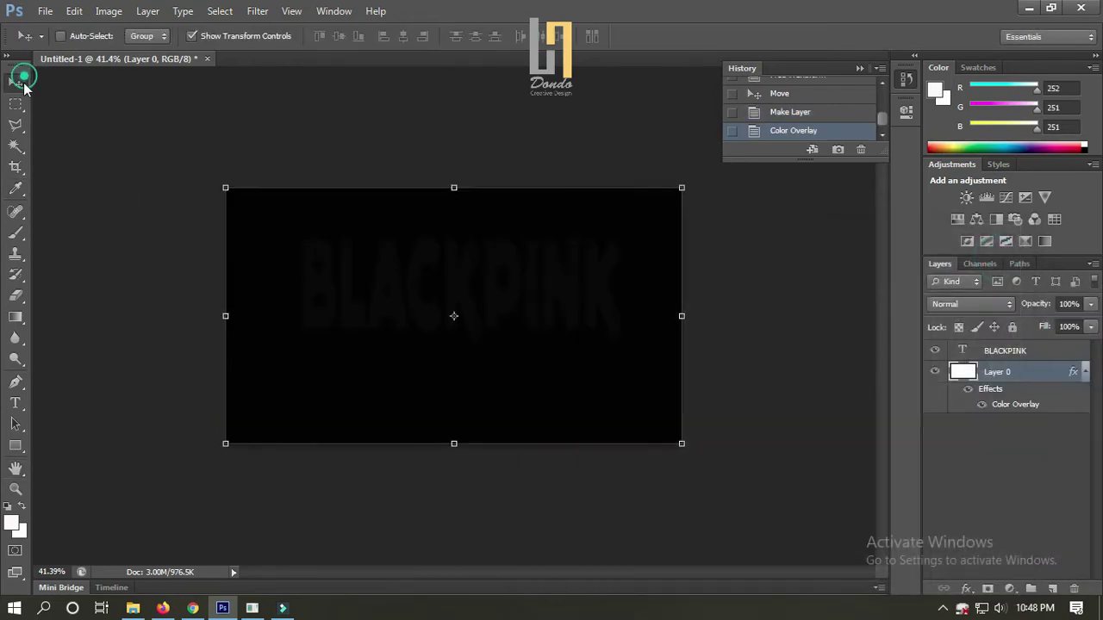
Step: Recolour the BLACKPINK text to near-white (#f8f8f8) and shift it slightly lower on the canvas
left_click(1010, 351)
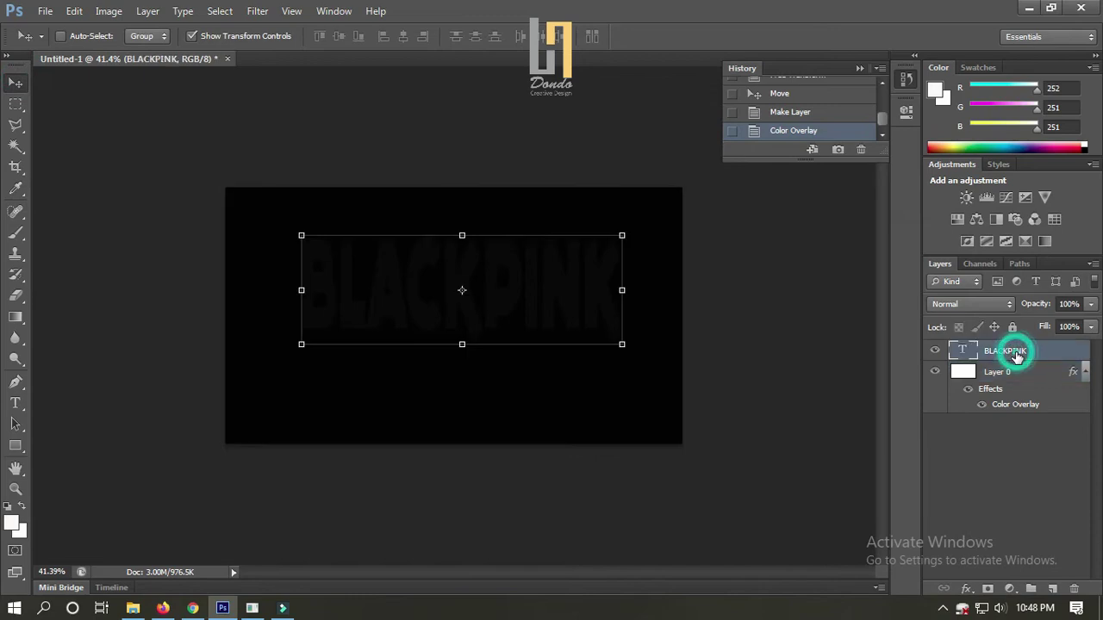
key("t")
left_click(406, 272)
key("ctrl+a")
left_click(519, 40)
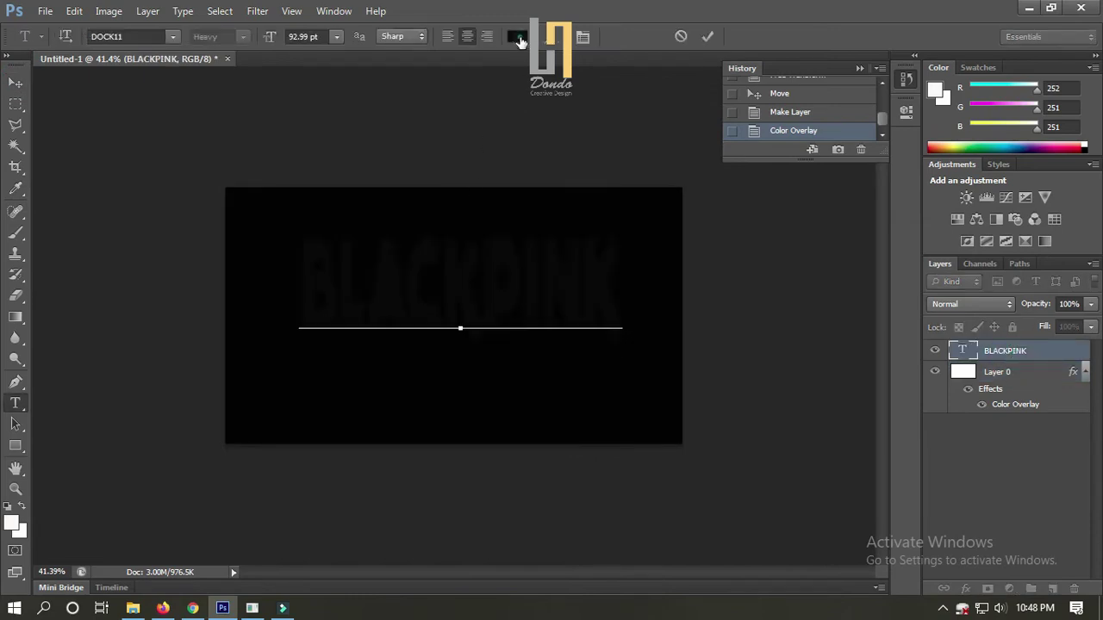
left_click(682, 342)
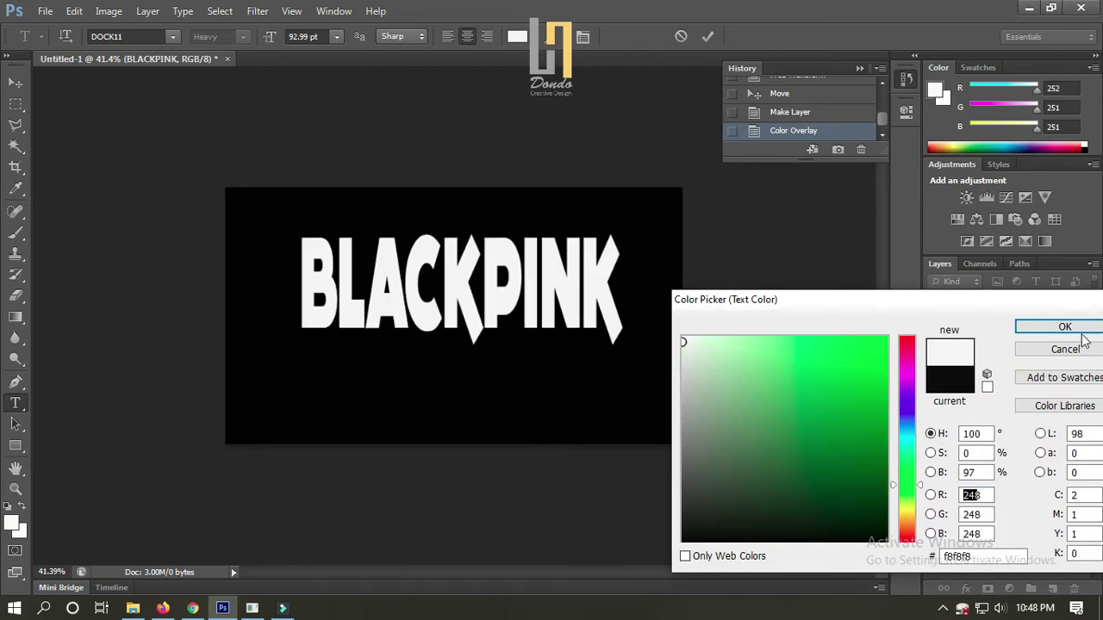
left_click(1064, 329)
left_click(16, 83)
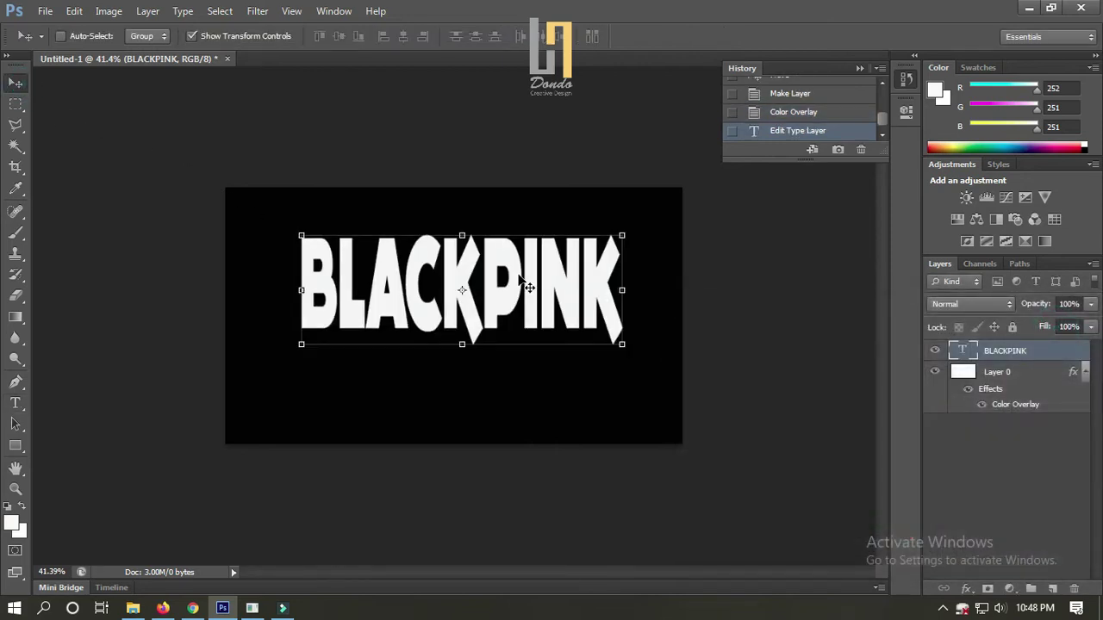
left_click_drag(500, 271, 521, 290)
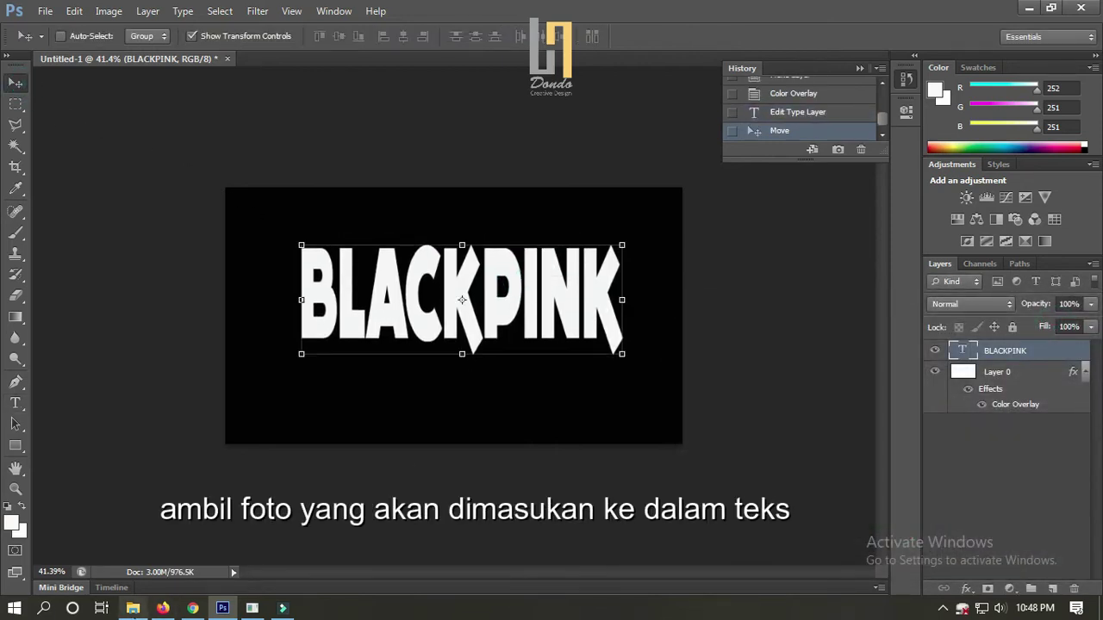
Step: Open BLACKPINK-comeback.jpg and bring the photo into the Untitled-1 document as a layer above the text
left_click(137, 606)
left_click_drag(274, 248, 293, 60)
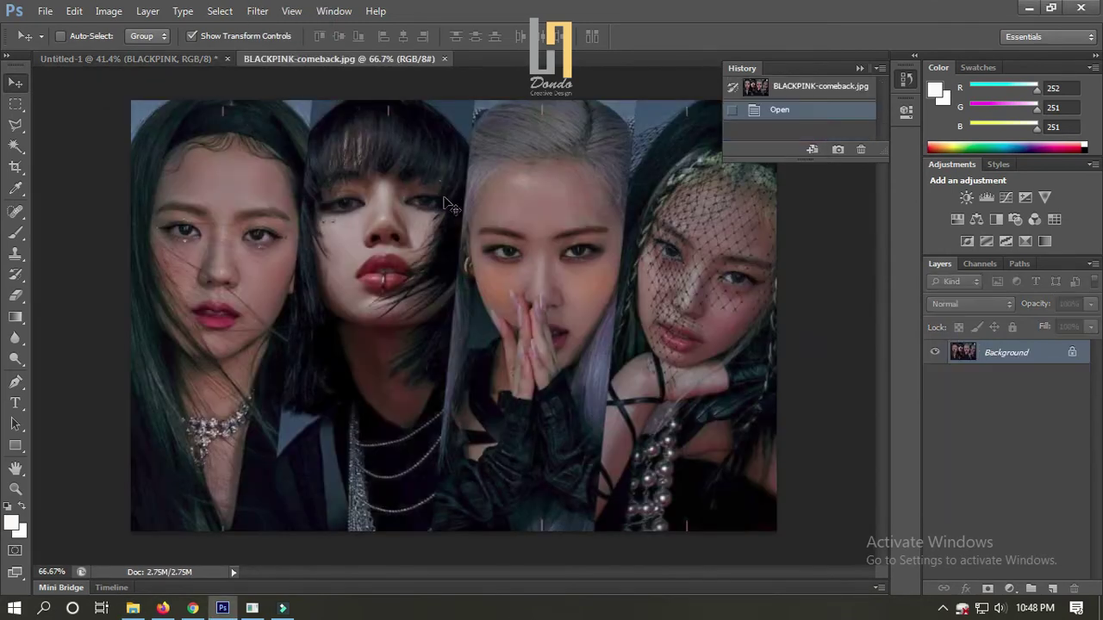
left_click_drag(452, 207, 517, 337)
Step: Scale the photo layer down to about the text's width and position it over the BLACKPINK text
scroll(396, 299, "down", 2)
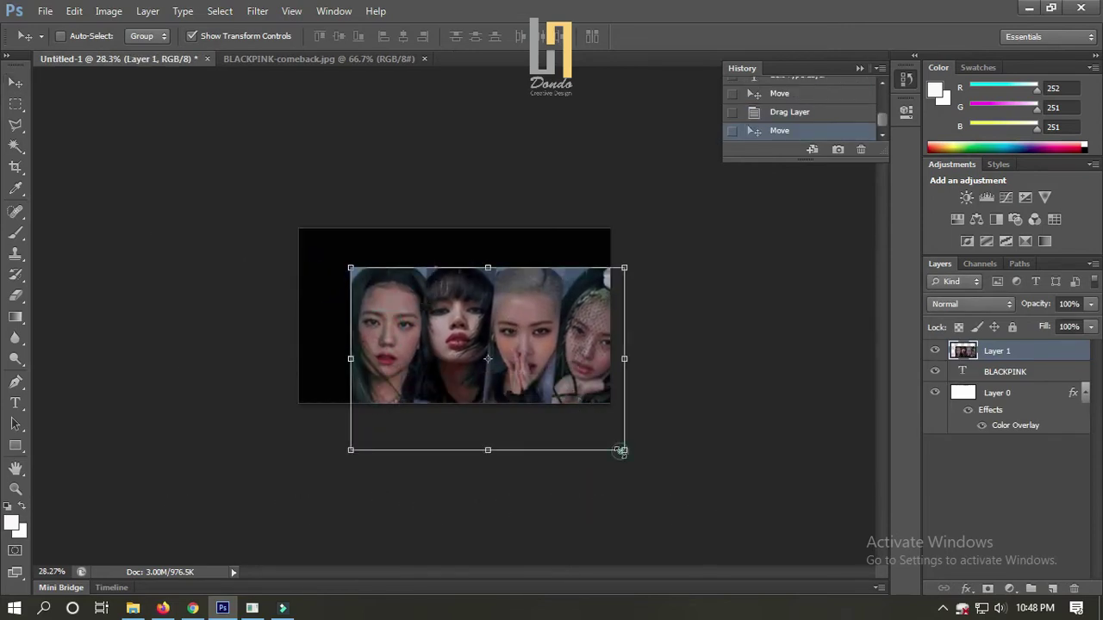
left_click_drag(622, 450, 593, 385)
key("Return")
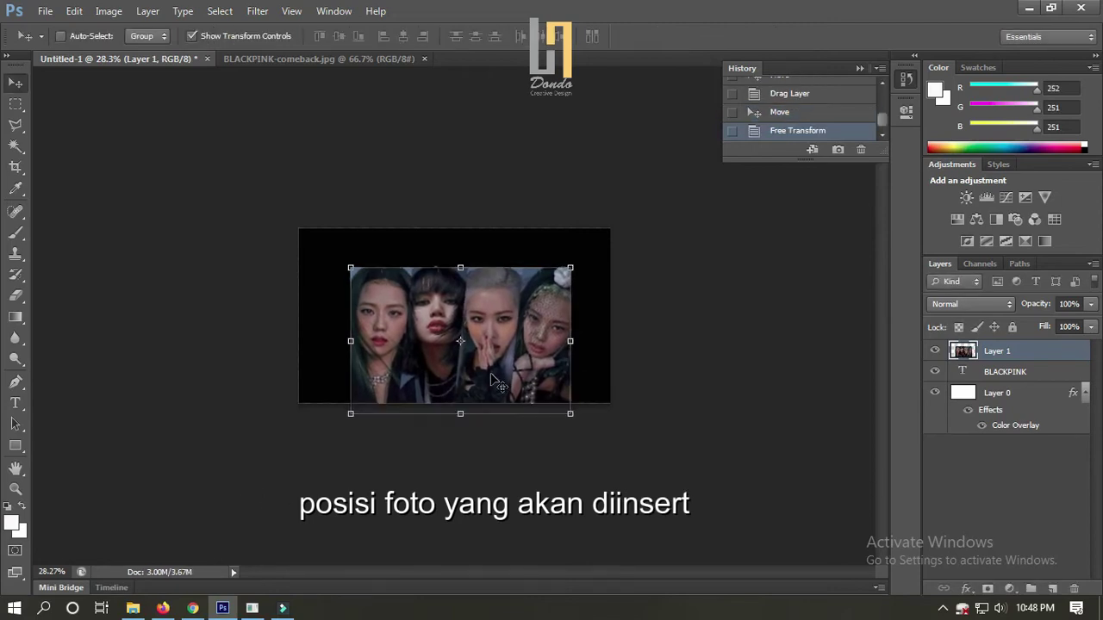
scroll(356, 291, "up", 3)
left_click_drag(356, 291, 349, 280)
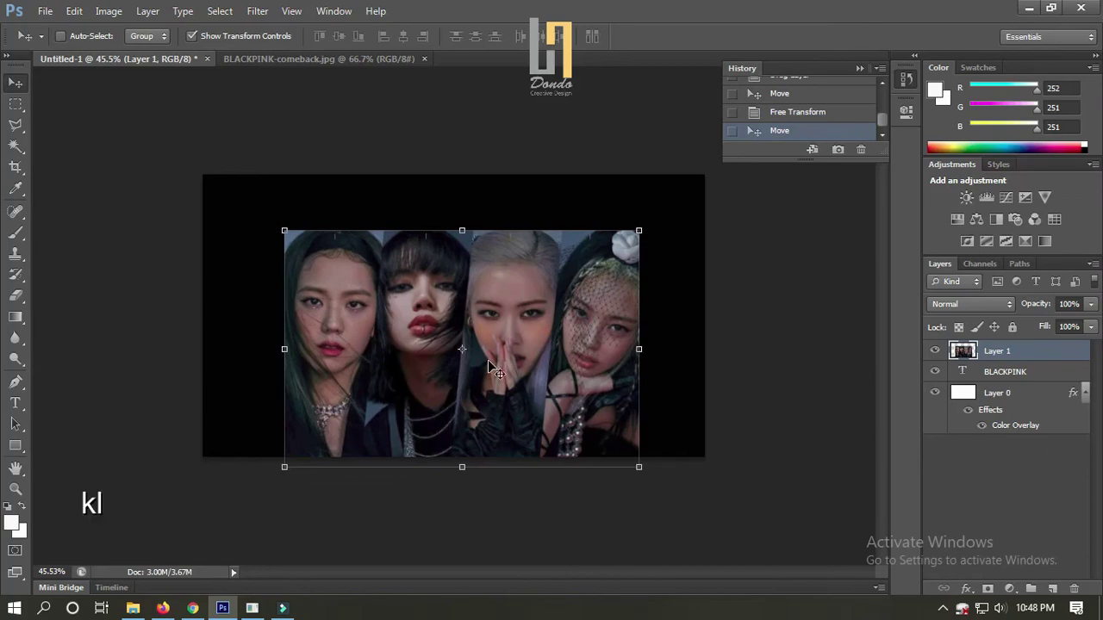
Step: Clip the photo layer to the BLACKPINK text with a clipping mask and shift the photo slightly upward
right_click(997, 360)
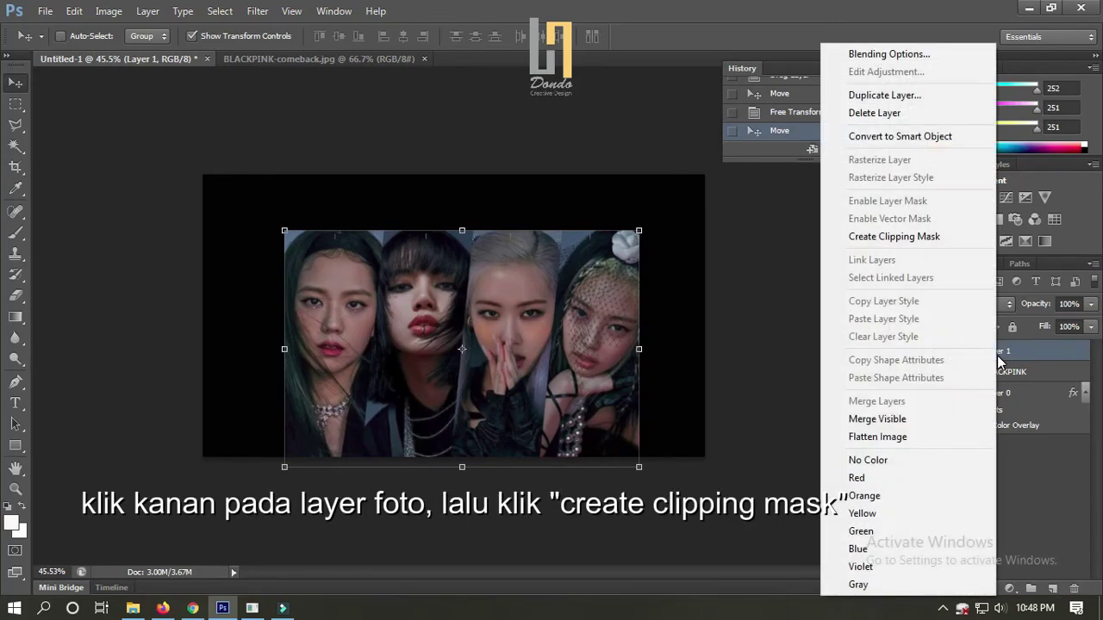
left_click(909, 246)
key("ctrl+plus")
key("ctrl+plus")
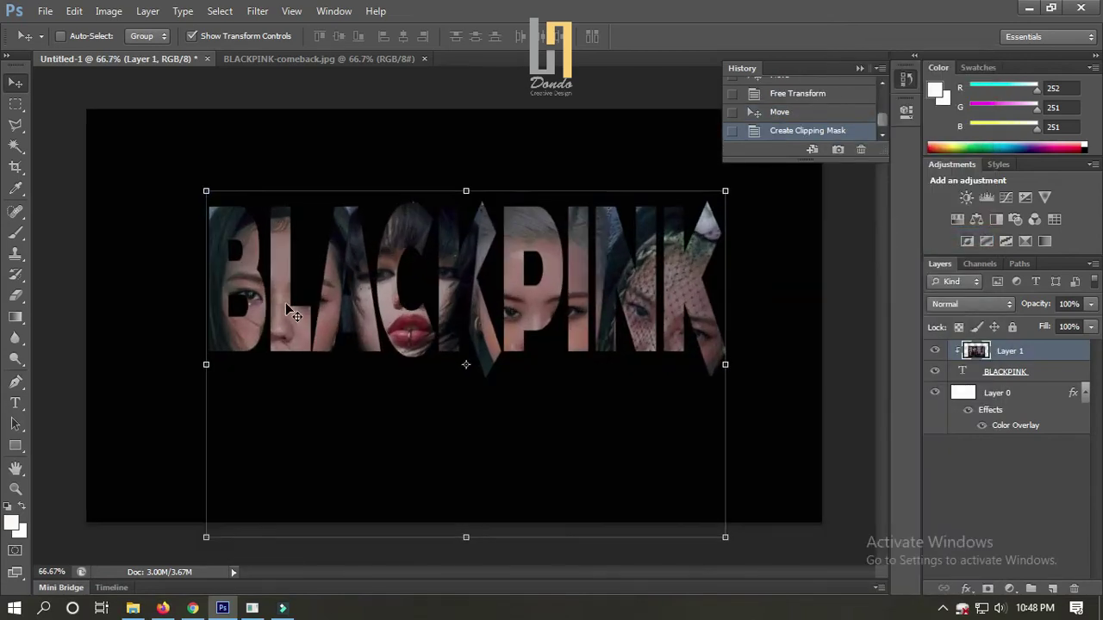
left_click_drag(287, 308, 284, 283)
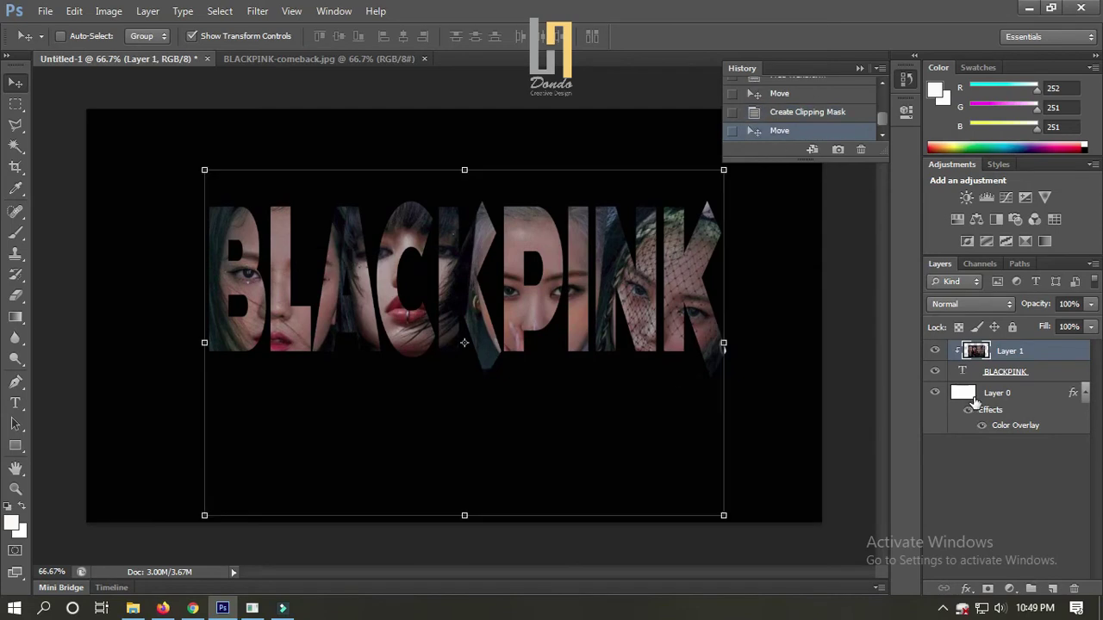
Step: Stretch the BLACKPINK text layer to about 123% height, keeping its width at 100%
left_click(1005, 371)
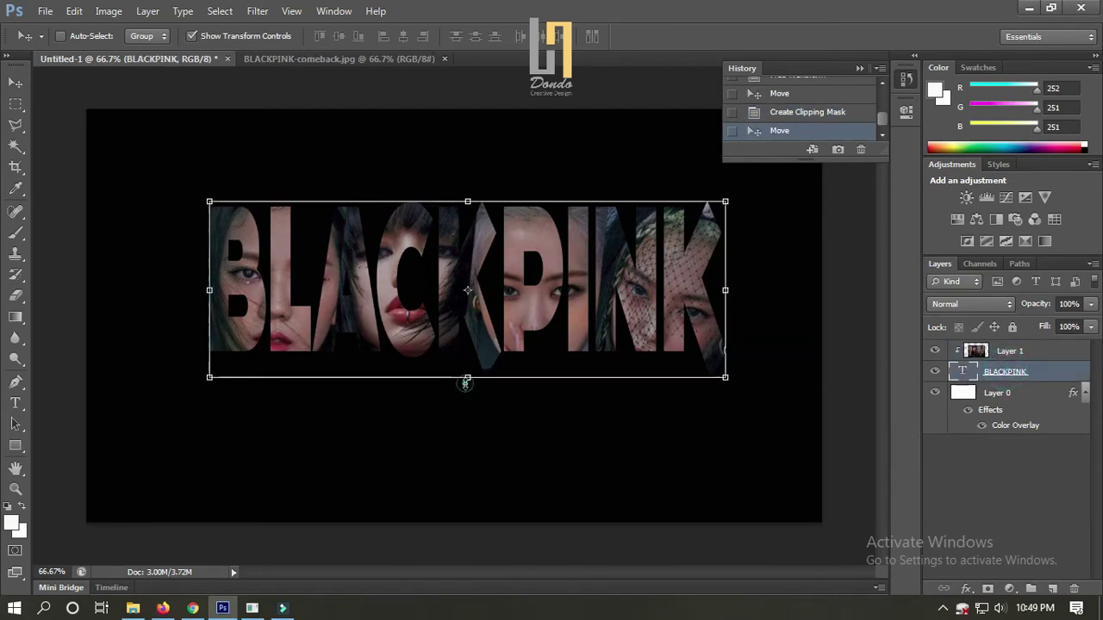
key("ctrl+t")
left_click_drag(465, 382, 465, 430)
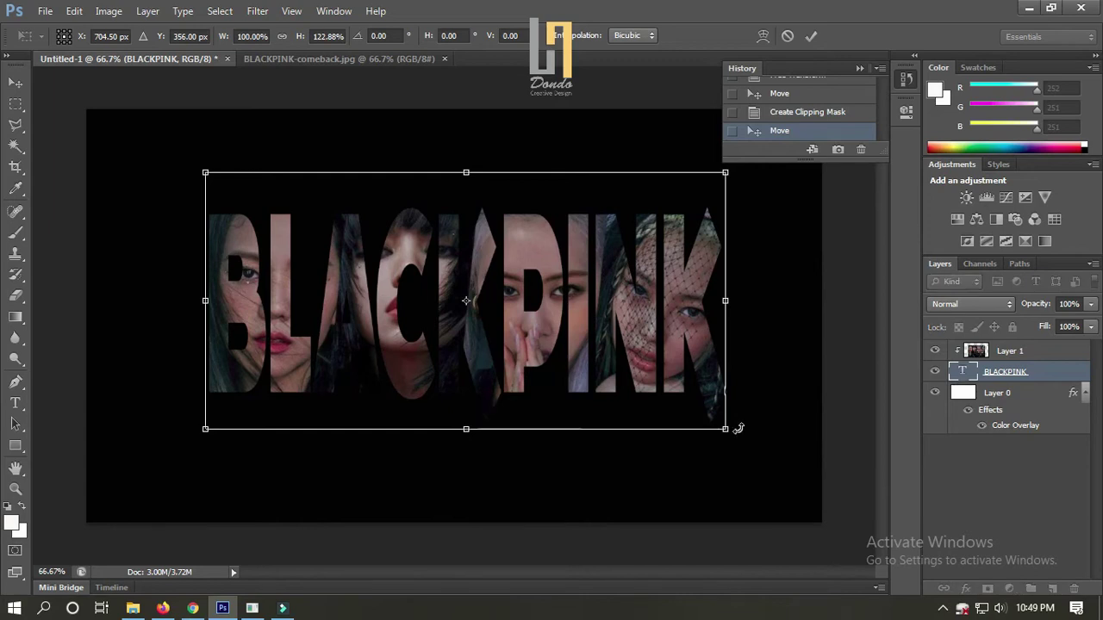
key("Return")
Step: Enlarge the clipped photo on Layer 1 to about 108% and reposition it so it fills all the letters
left_click(1012, 356)
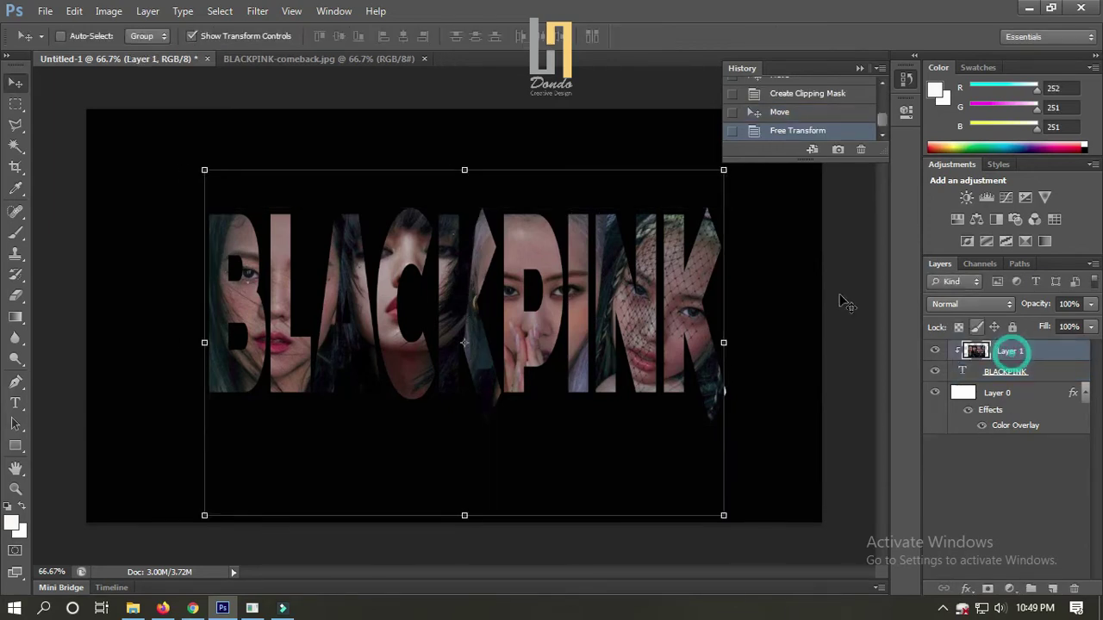
mouse_move(379, 248)
left_mouse_down()
mouse_move(364, 248)
mouse_move(387, 247)
left_mouse_up()
key("ctrl+minus")
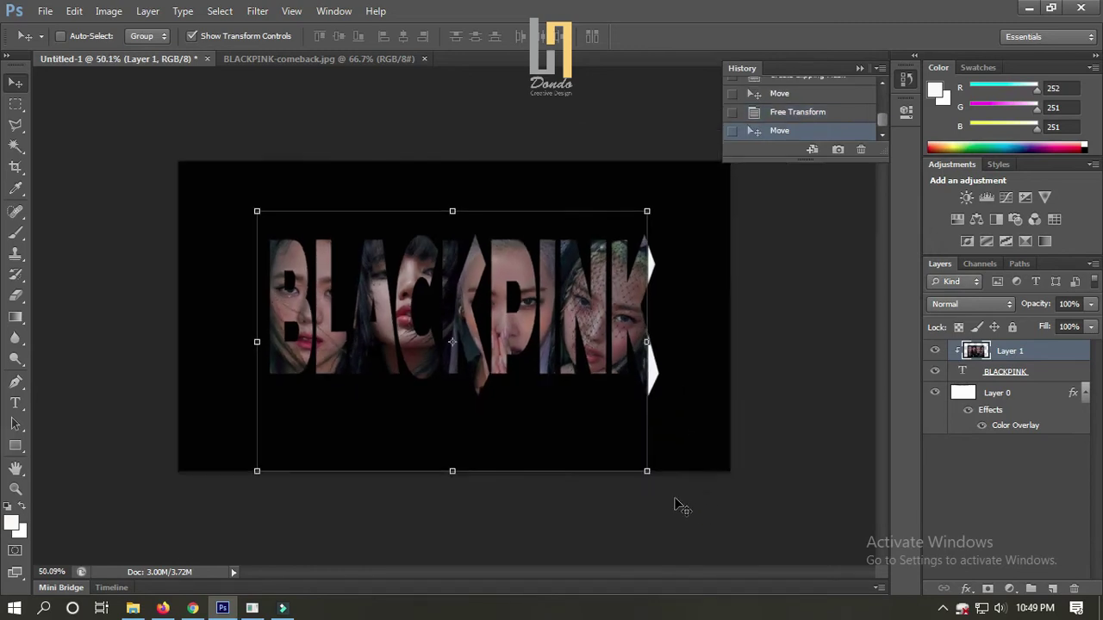
left_click_drag(645, 473, 664, 482)
left_click_drag(294, 259, 276, 257)
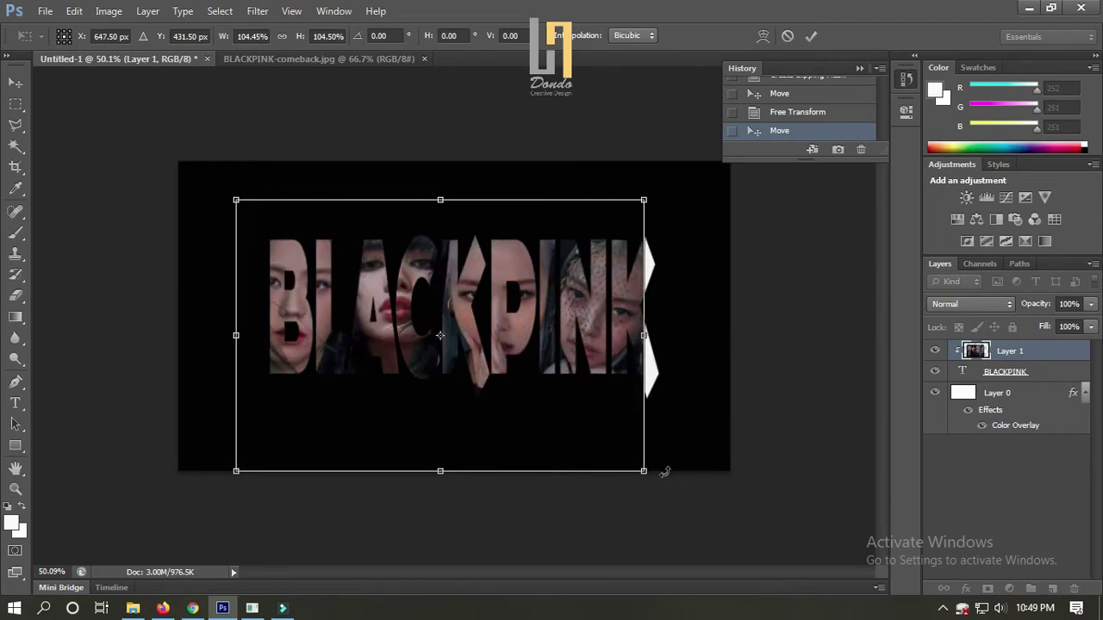
left_click_drag(645, 473, 664, 487)
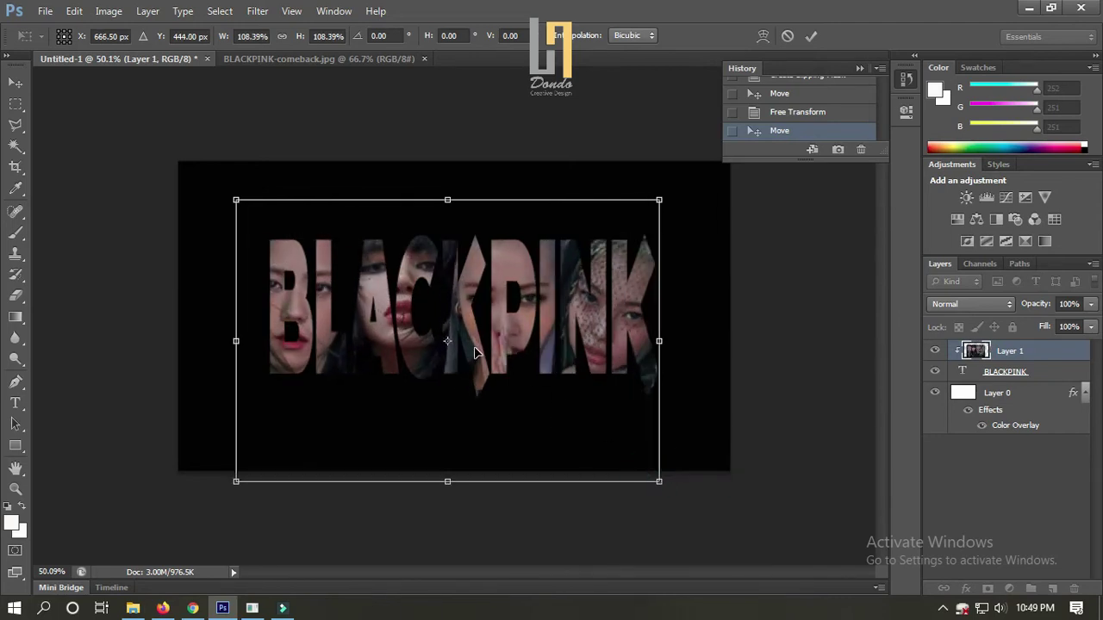
key("Return")
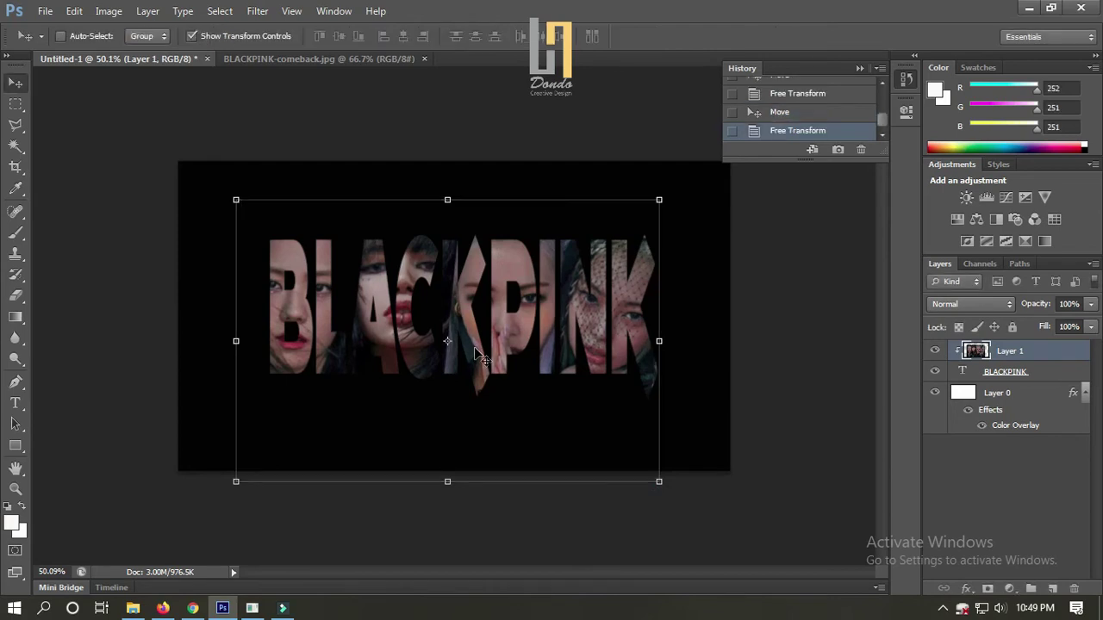
scroll(358, 315, "up", 3)
left_click_drag(226, 308, 239, 270)
scroll(239, 269, "down", 3)
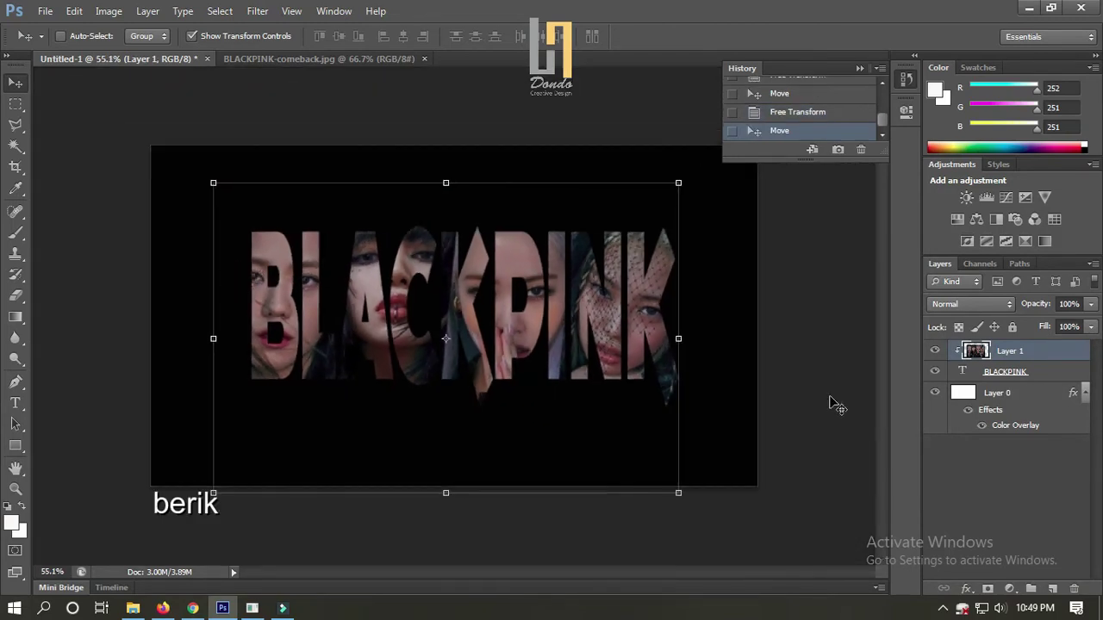
Step: Add an outside stroke in near-white #fcf9f9 to the BLACKPINK text layer, making it slightly thicker than 3 px
left_click(1005, 374)
left_click(147, 10)
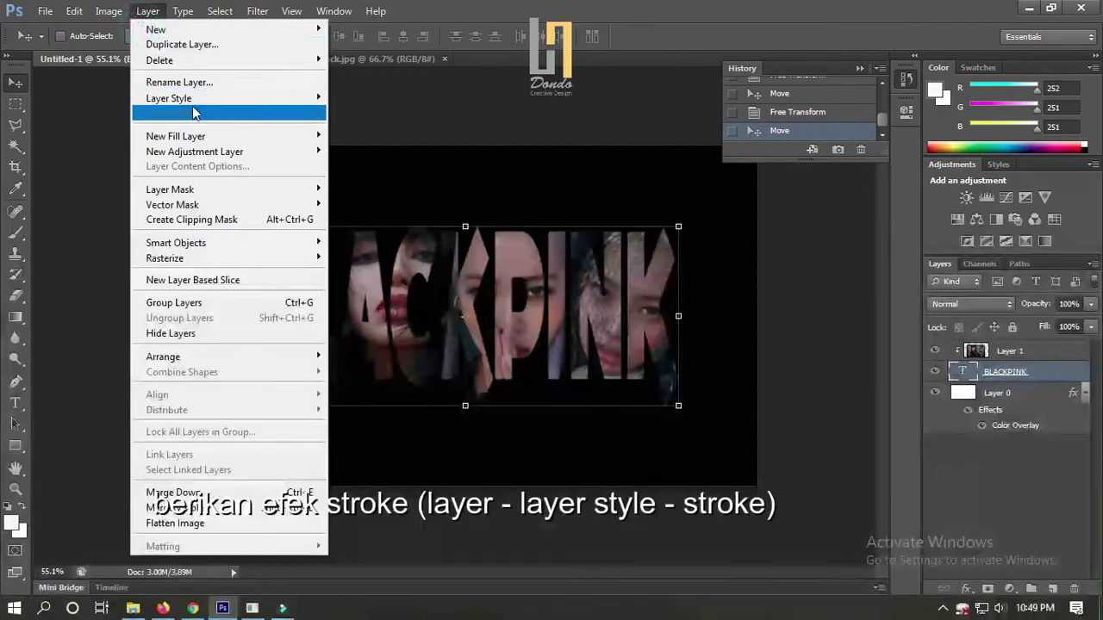
mouse_move(312, 101)
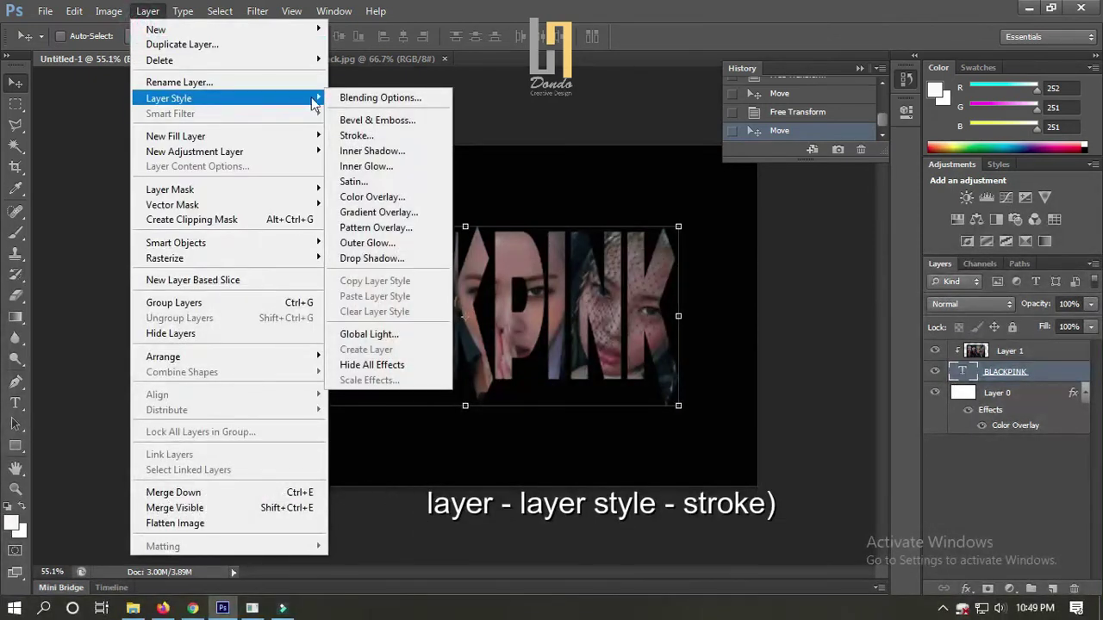
left_click(383, 142)
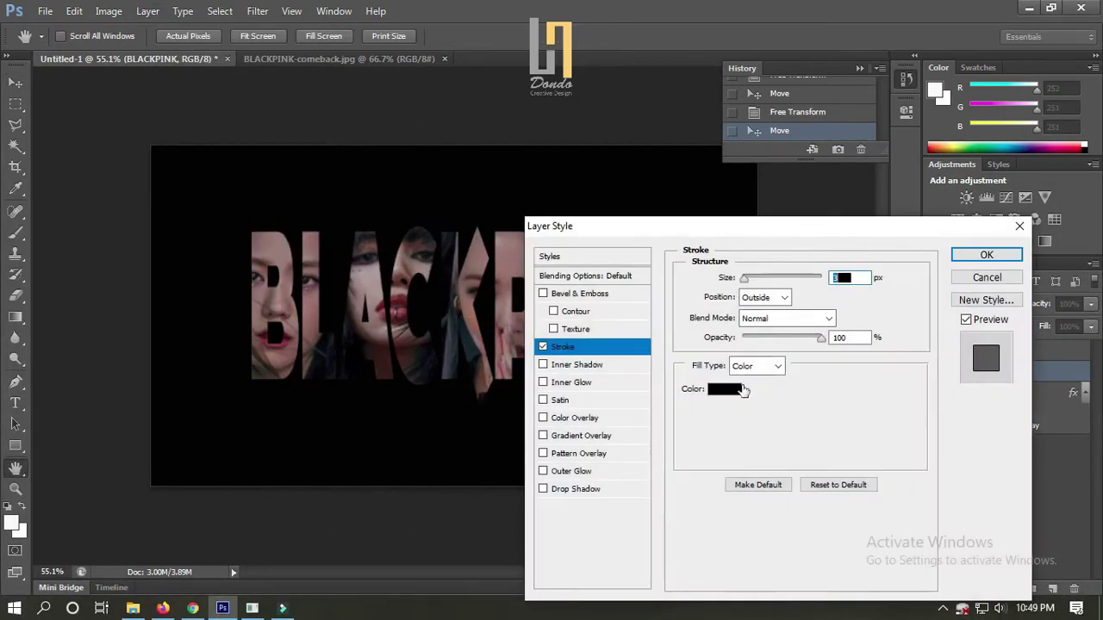
left_click(728, 389)
left_click(684, 339)
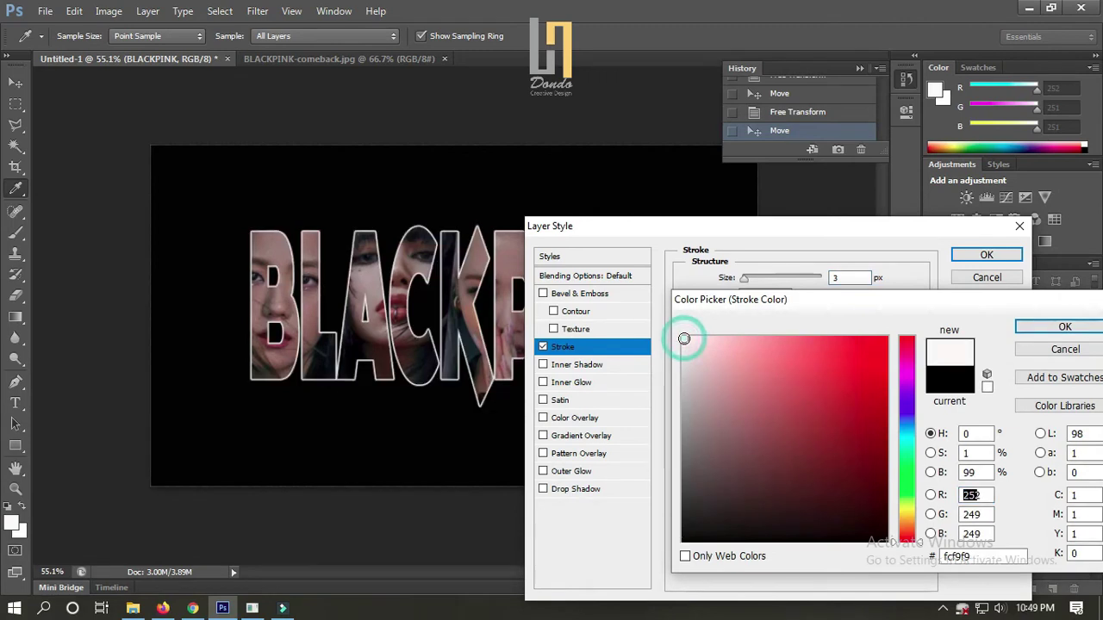
left_click(1048, 332)
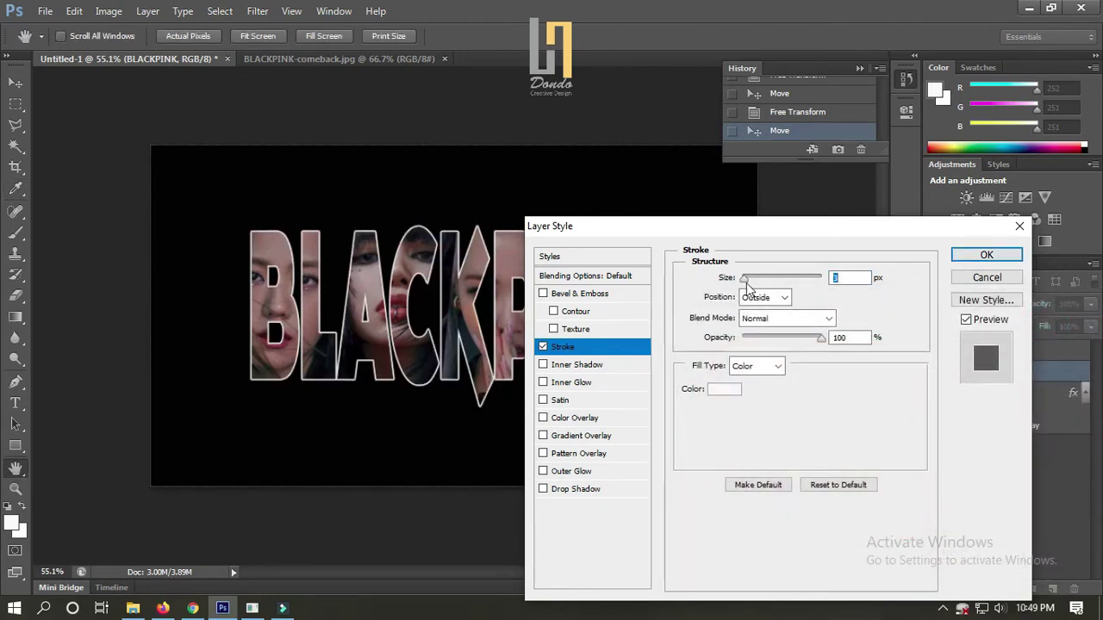
left_click_drag(745, 284, 748, 284)
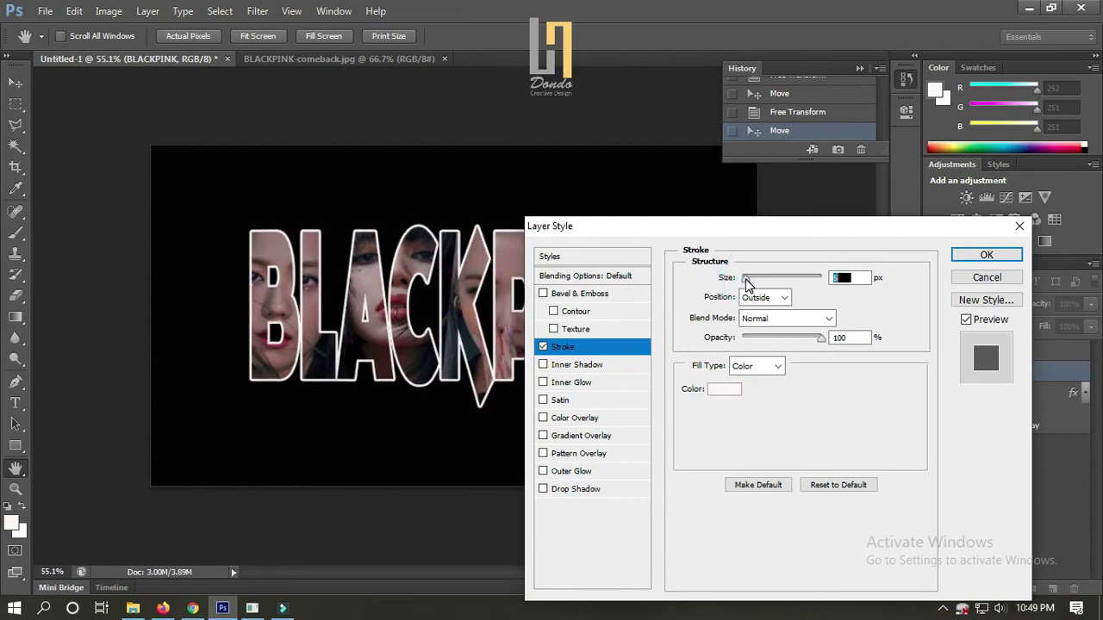
left_click(985, 255)
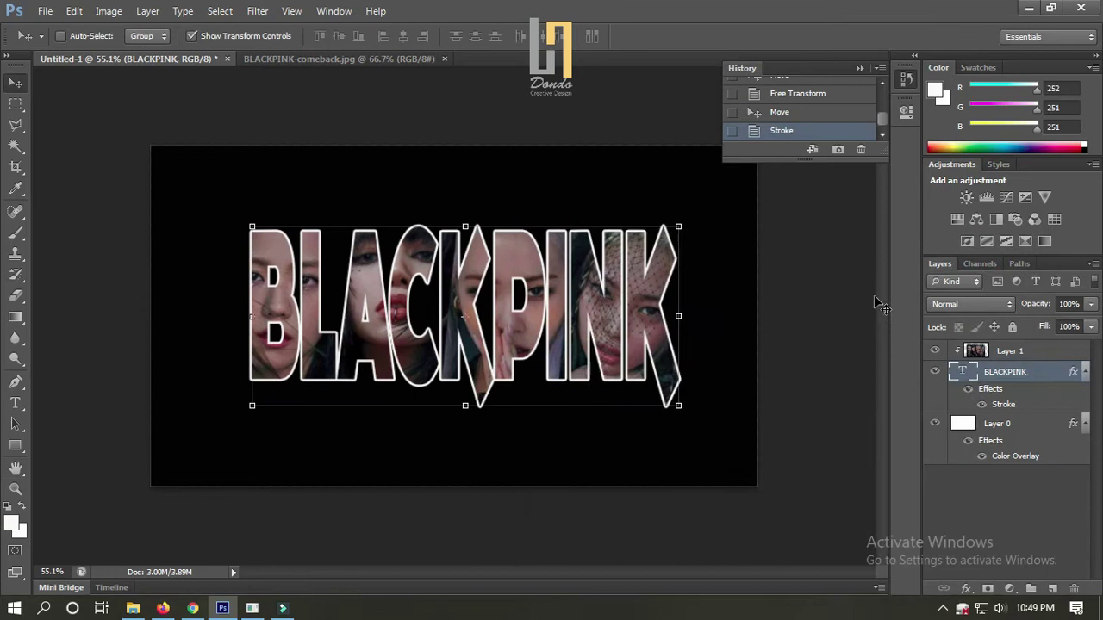
Step: Rescale the clipped photo on Layer 1 to about 99% and reposition it so the faces fill all the outlined letters
left_click(1017, 352)
left_click_drag(519, 249, 522, 249)
key("ctrl+minus")
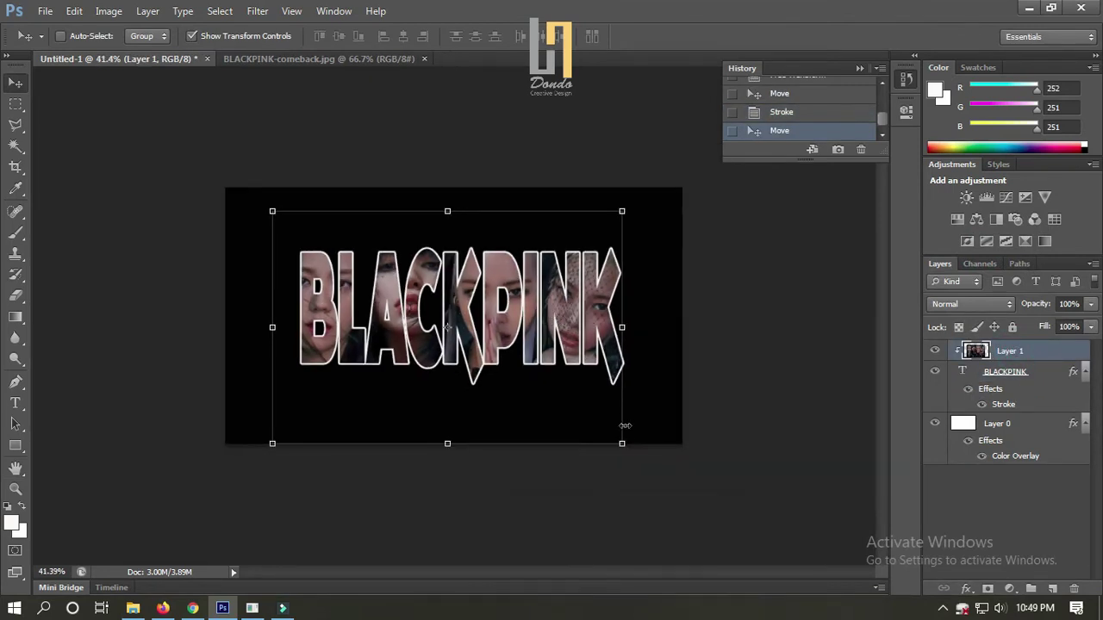
left_click_drag(619, 443, 660, 457)
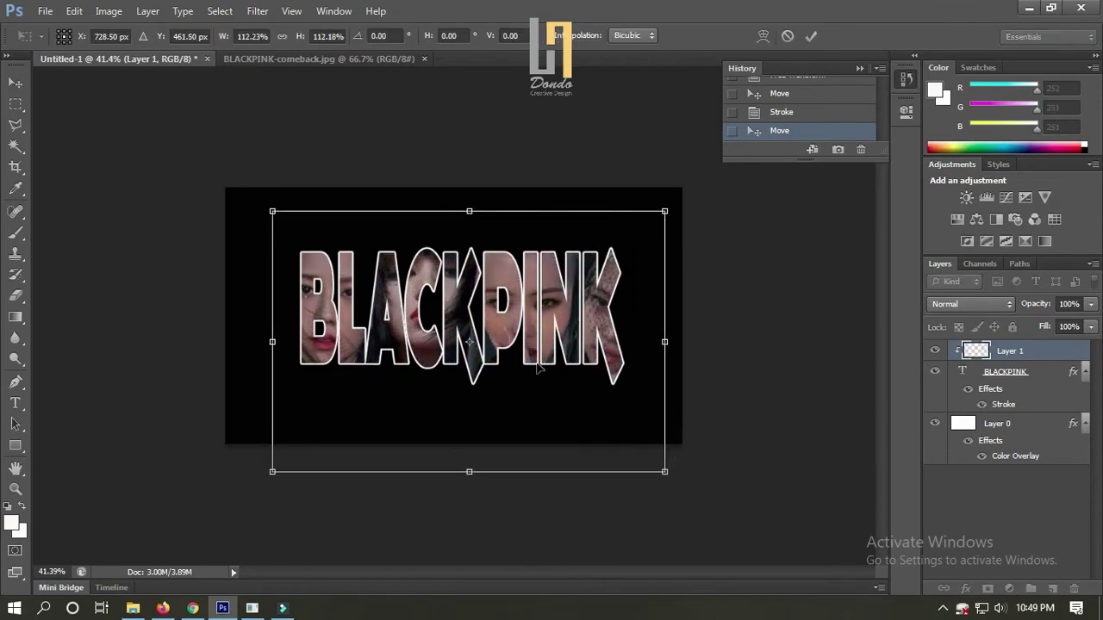
key("ctrl+plus")
left_click_drag(532, 244, 498, 255)
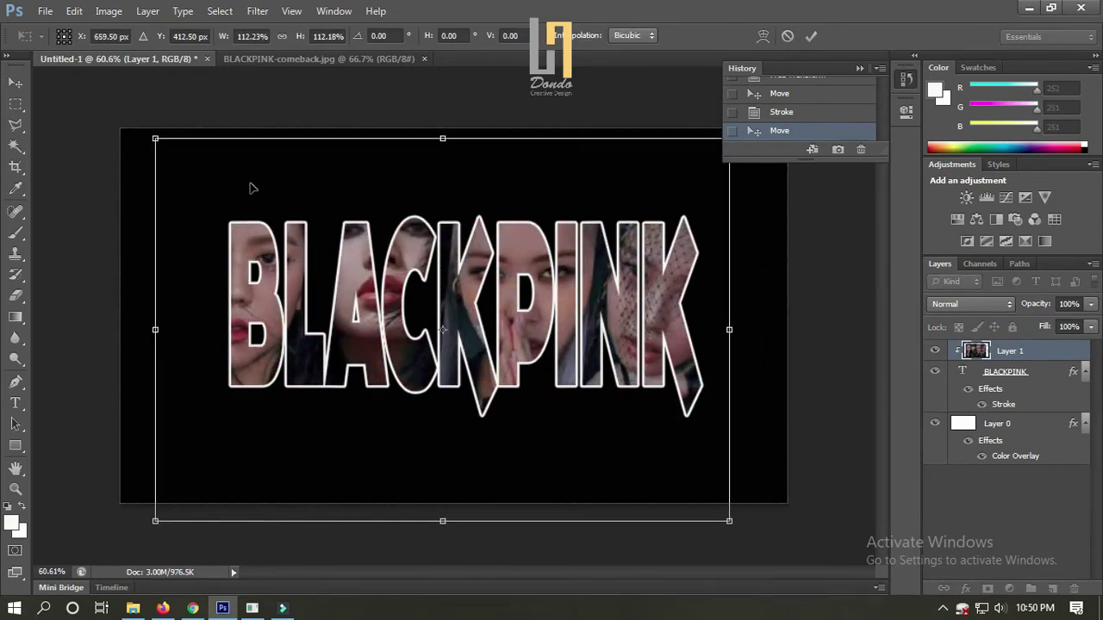
left_click_drag(154, 142, 225, 193)
left_click_drag(243, 233, 216, 215)
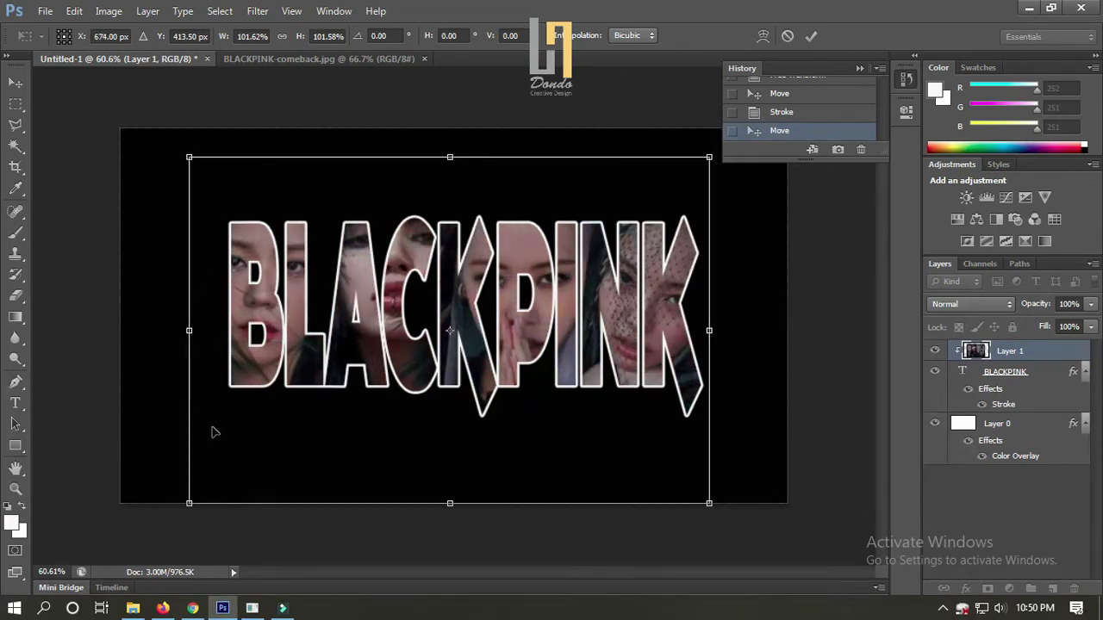
left_click_drag(193, 512, 222, 482)
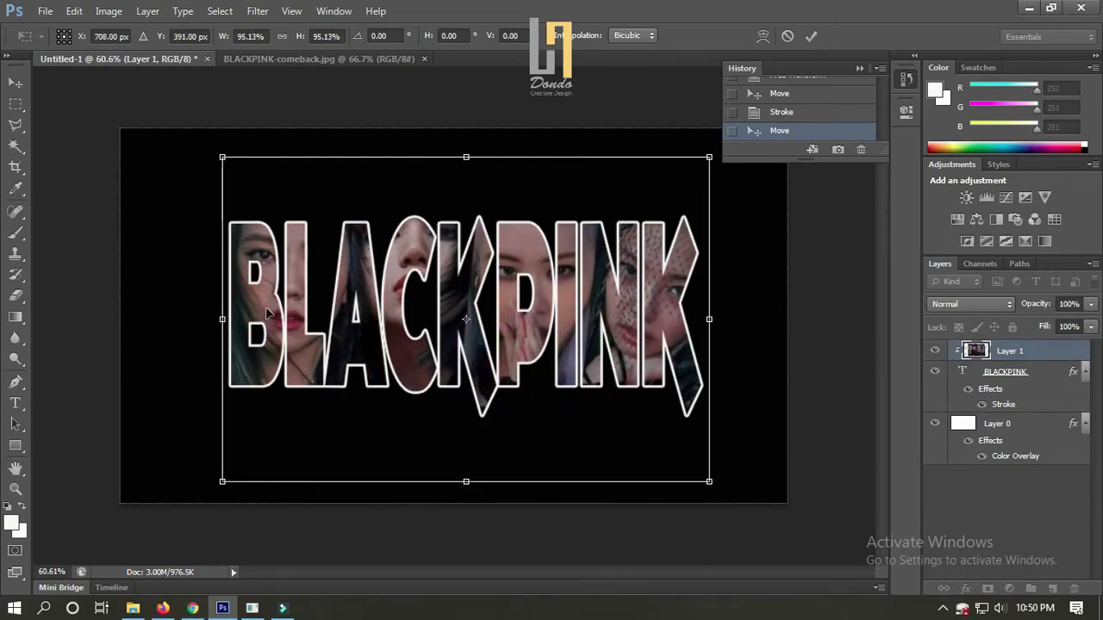
left_click_drag(271, 280, 263, 317)
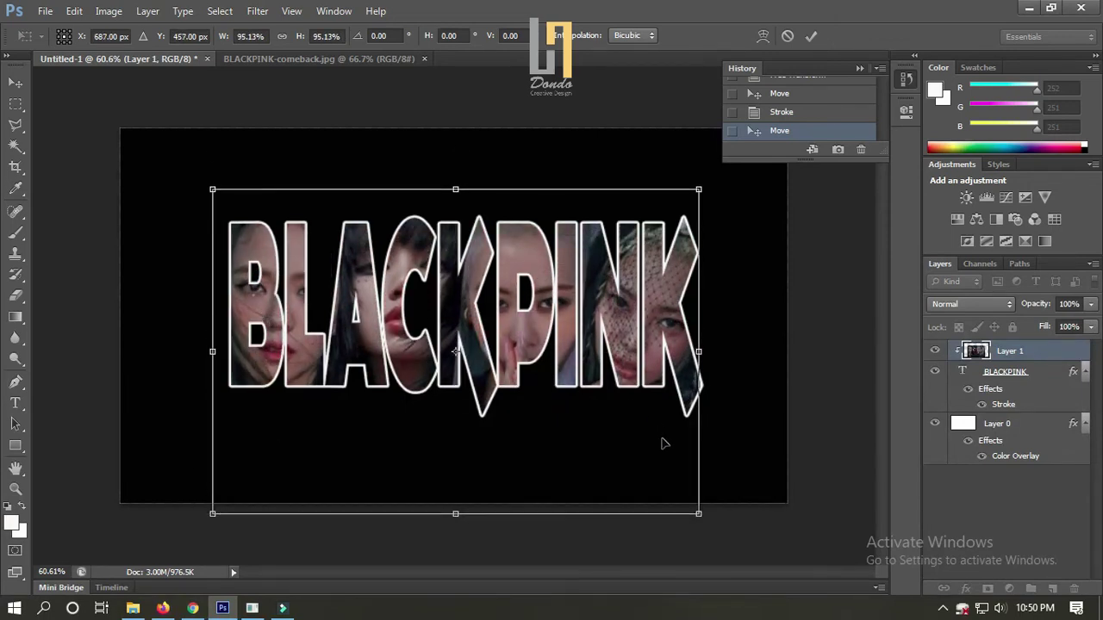
left_click_drag(334, 302, 317, 299)
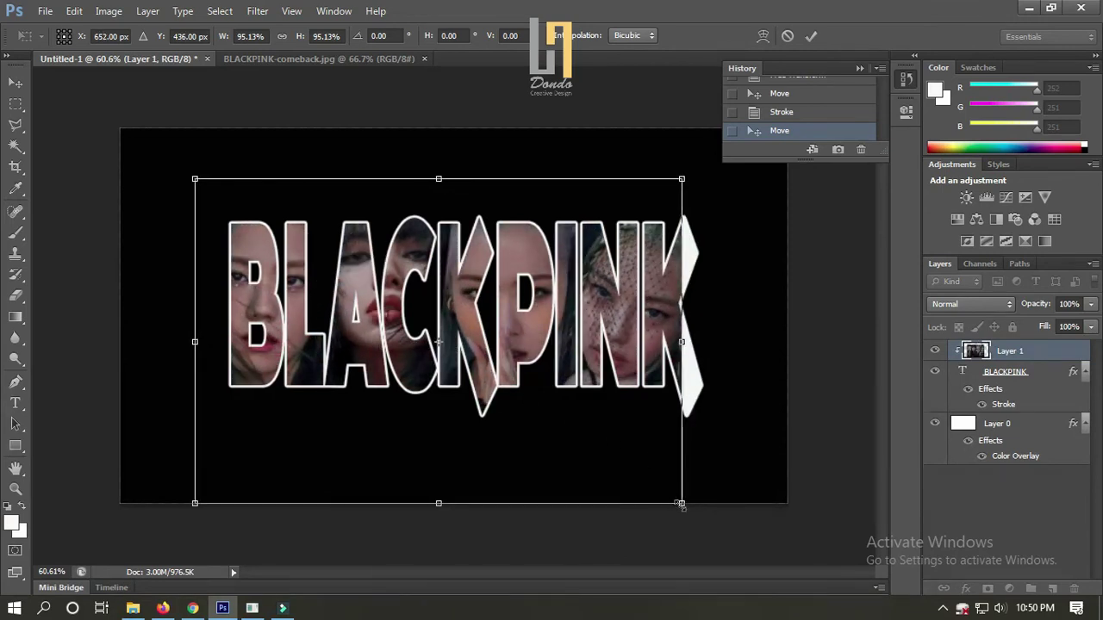
left_click_drag(681, 504, 703, 518)
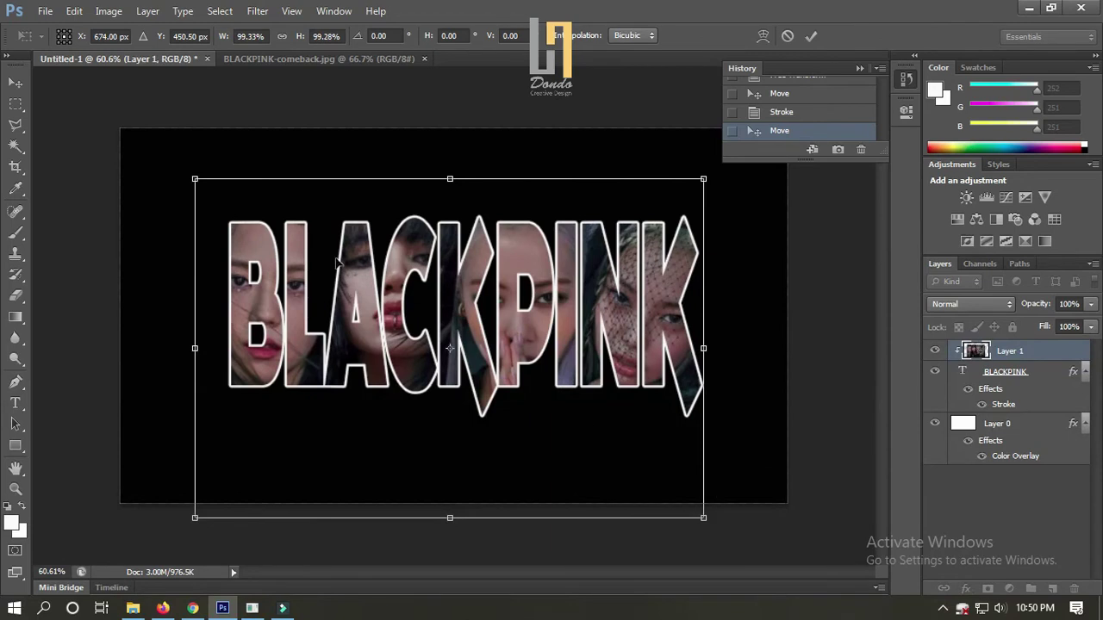
left_click_drag(264, 236, 265, 230)
key("Return")
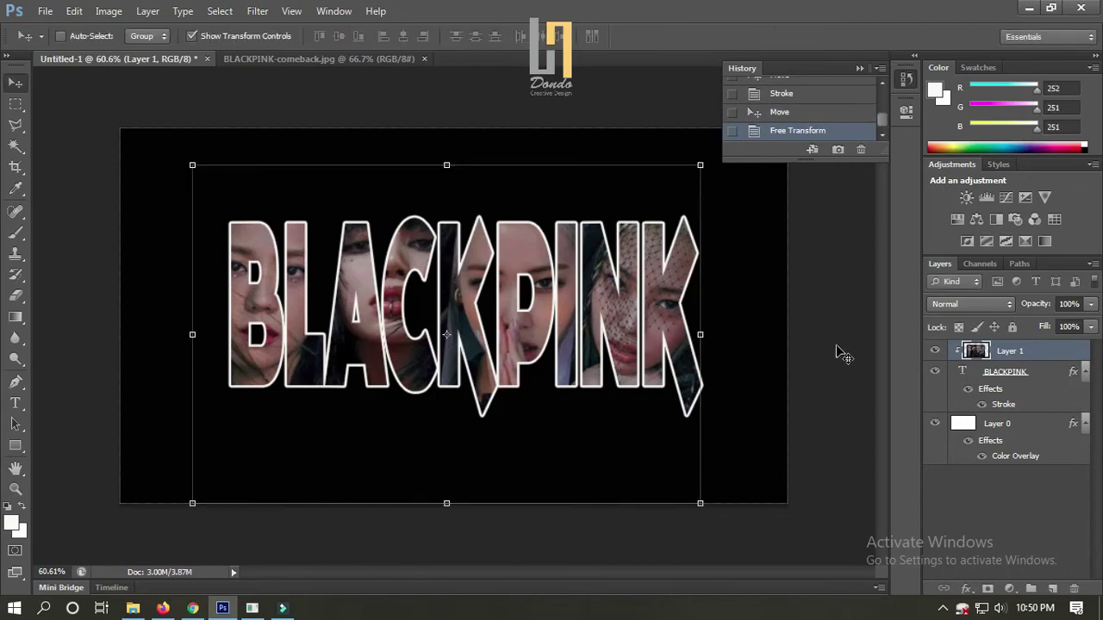
Step: Duplicate the BLACKPINK text layer together with its clipped photo and merge the copies into a single layer
left_click(1020, 372)
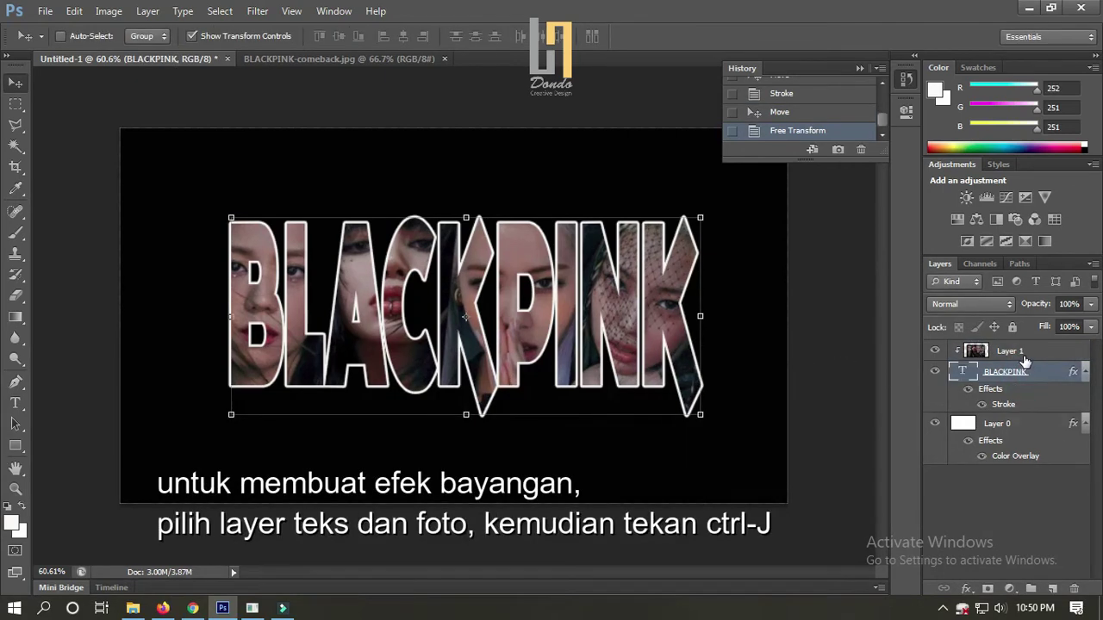
left_click(1024, 354, "shift")
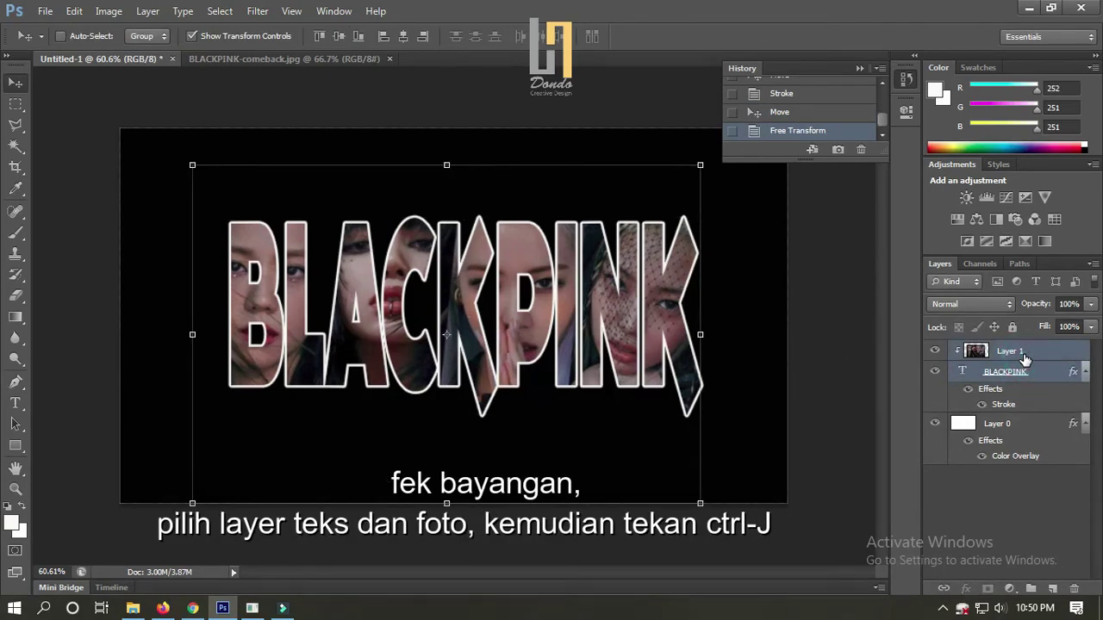
key("ctrl+j")
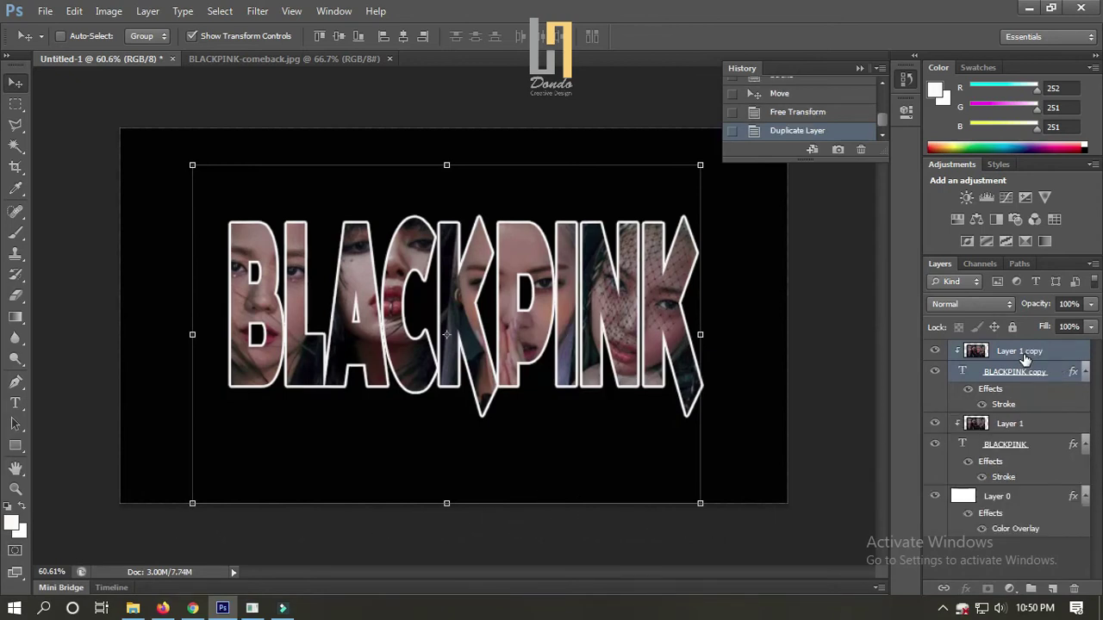
key("ctrl+e")
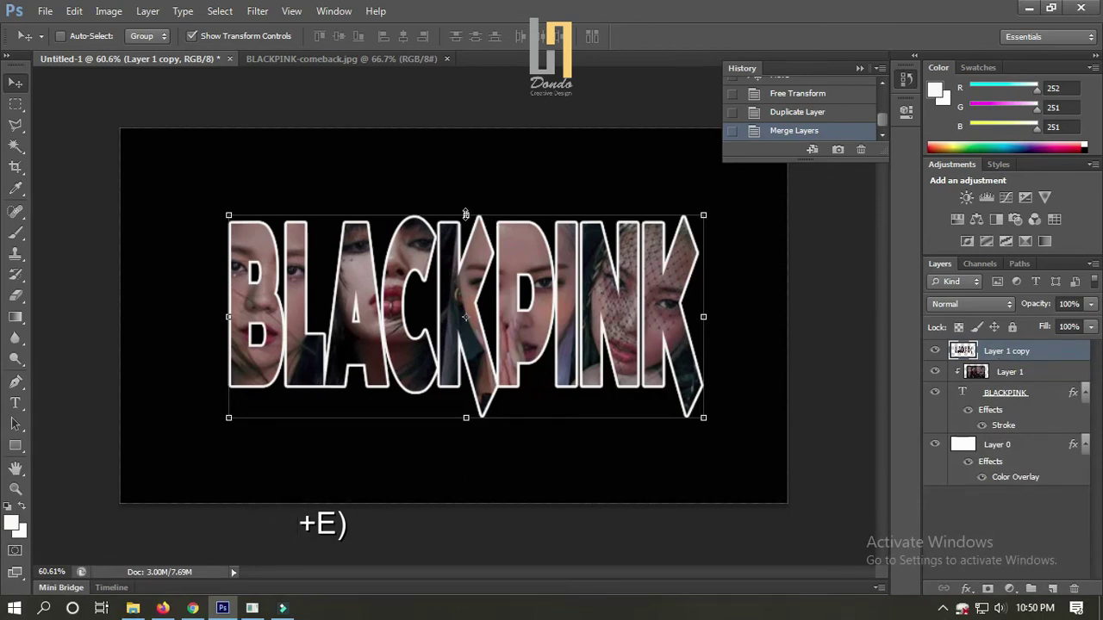
Step: Flip the merged copy vertically at about half its height and place it against the base of the original letters
left_click_drag(465, 215, 465, 526)
key("Return")
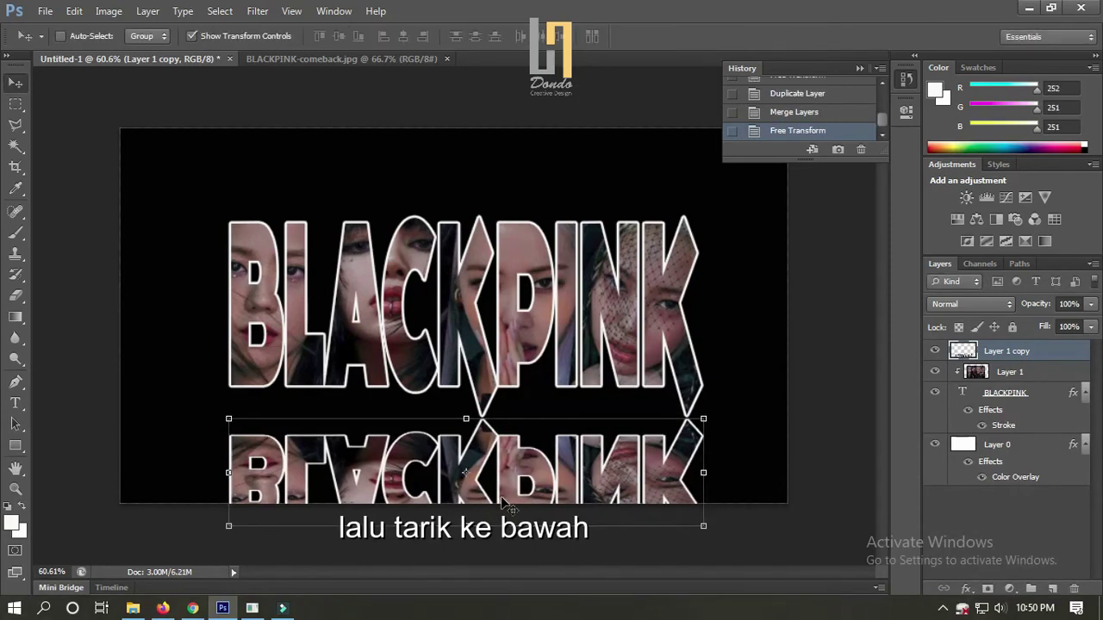
left_click_drag(527, 472, 528, 425)
Step: Apply a Perspective transform to the flipped copy, spreading its lower edge symmetrically to about 132% width
key("ctrl+t")
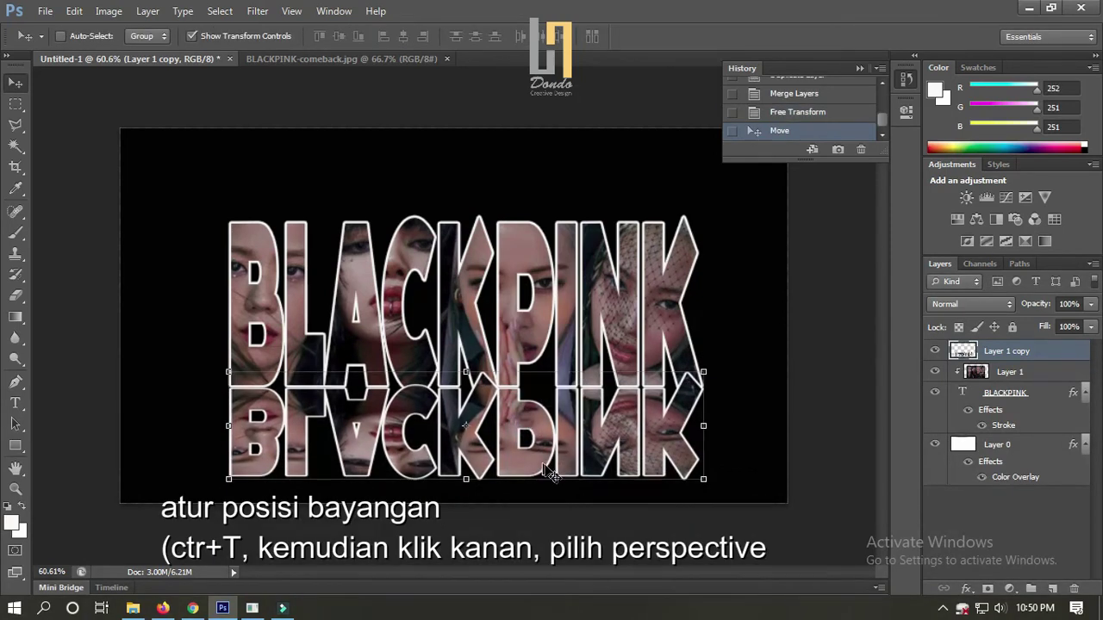
key("ctrl+t")
right_click(503, 428)
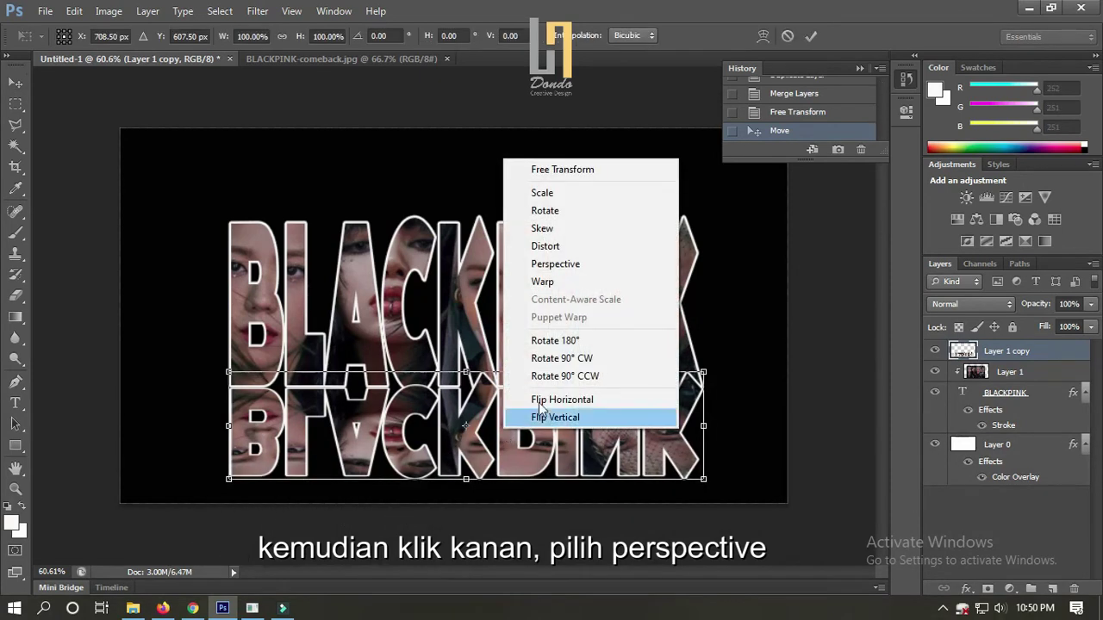
left_click(584, 270)
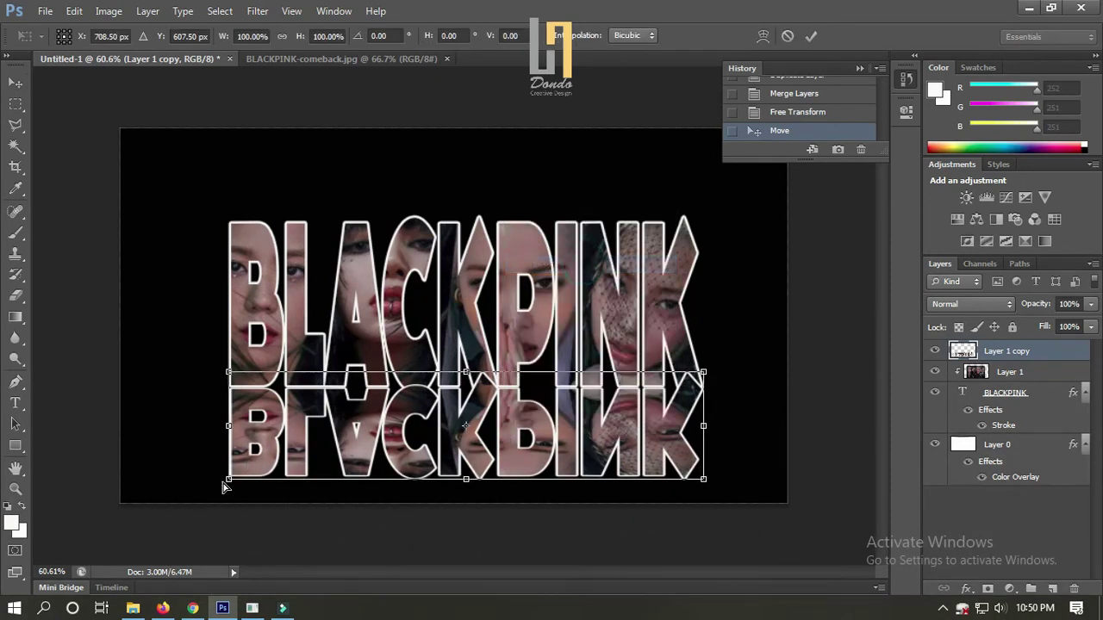
left_click_drag(229, 484, 151, 479)
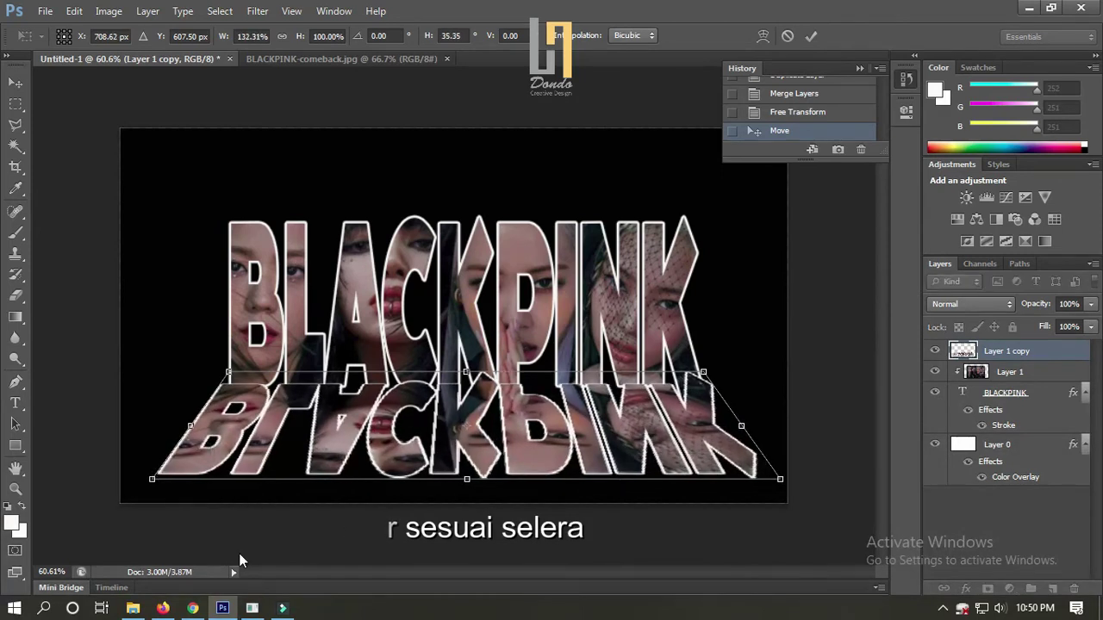
key("Return")
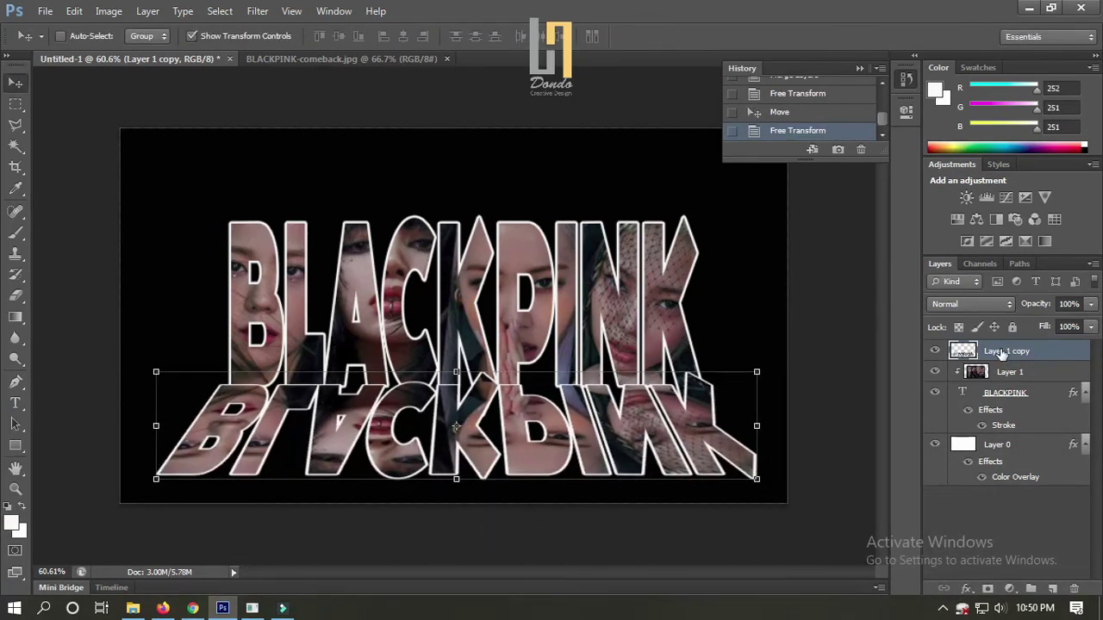
Step: Move the reflection layer beneath the BLACKPINK text layer and lower its opacity to 19%
left_click_drag(1001, 354, 1015, 454)
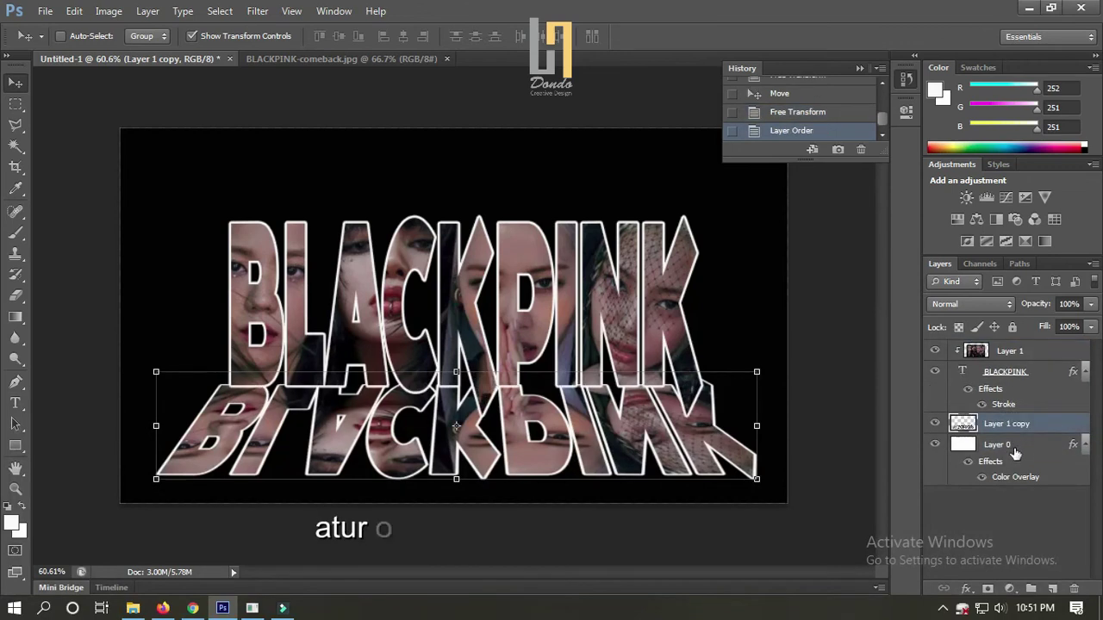
left_click(1091, 305)
left_click_drag(1090, 328, 1023, 320)
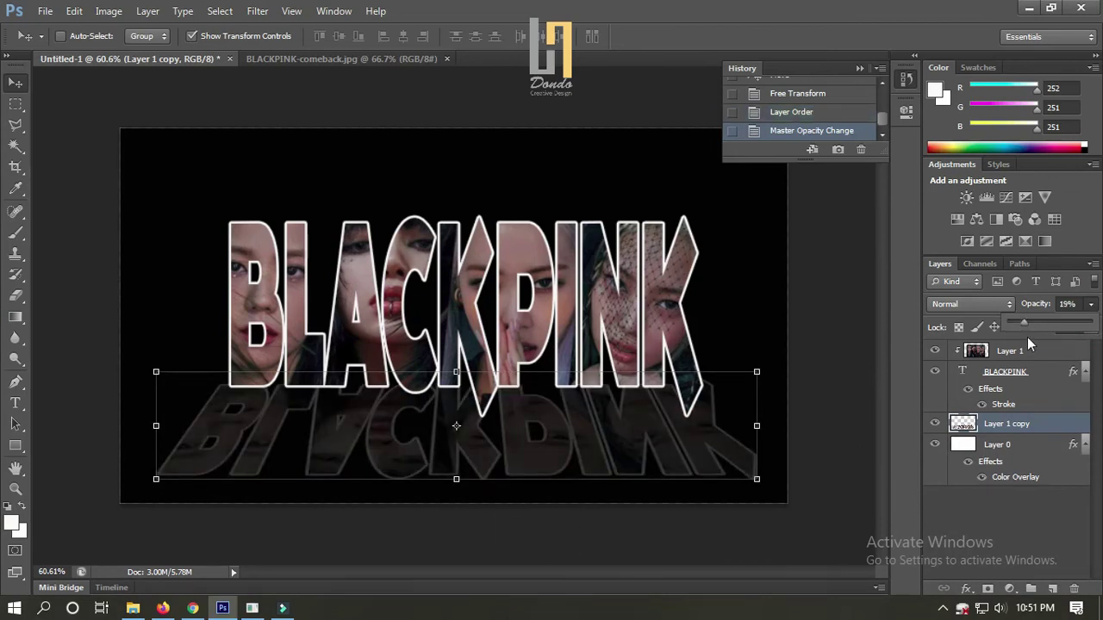
Step: Fade out the lower edge of the reflection with a soft 250 px Eraser at 1% hardness
left_click(15, 298)
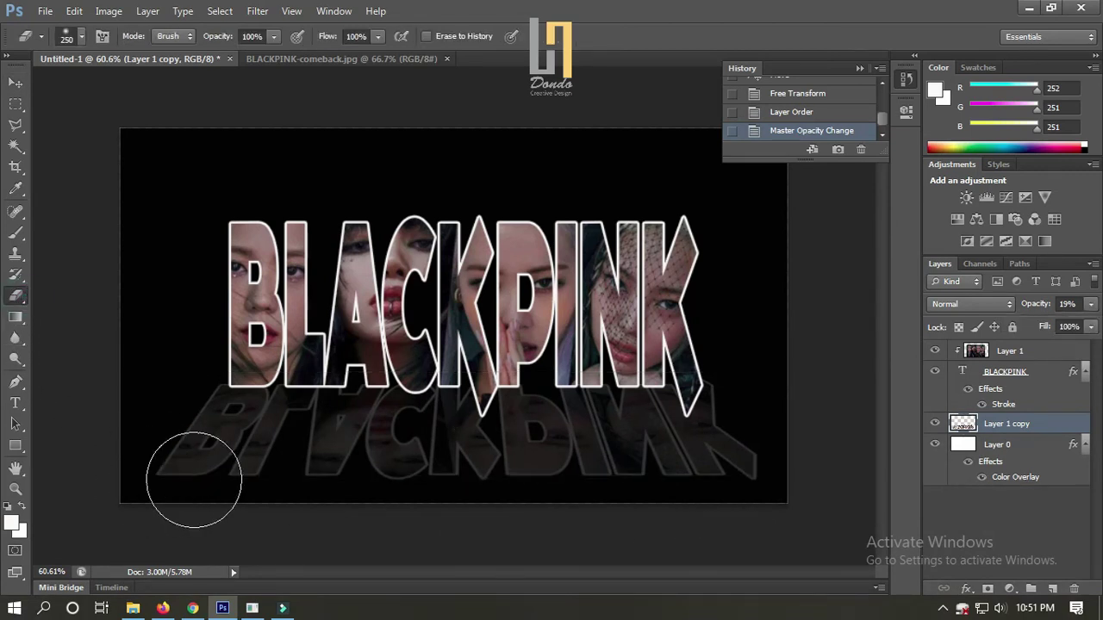
right_click(169, 477)
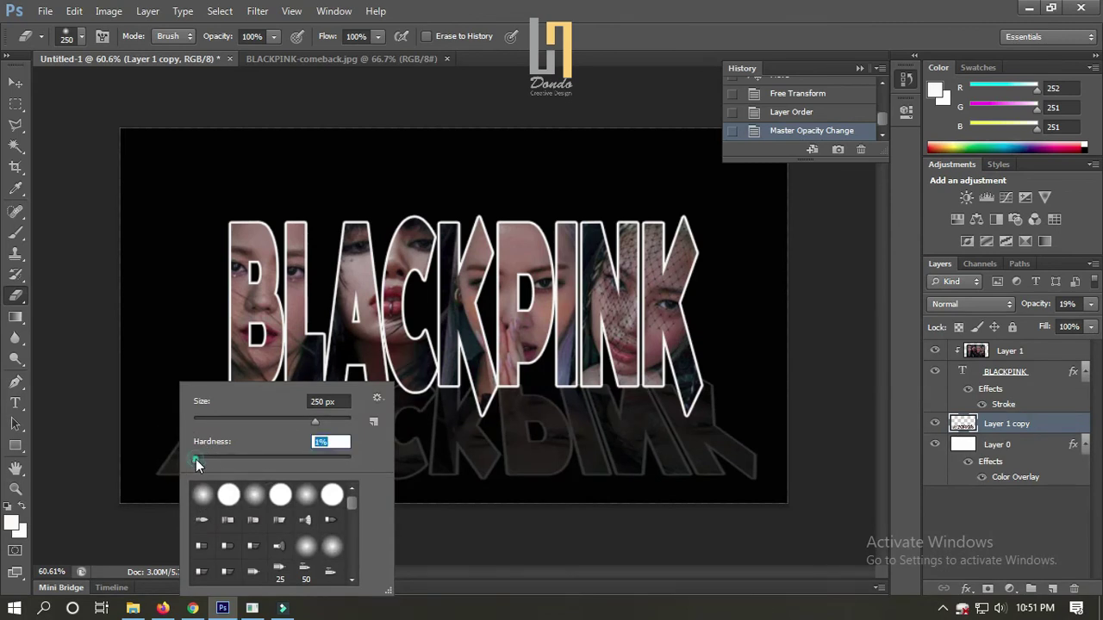
mouse_move(64, 441)
left_mouse_down()
mouse_move(126, 473)
mouse_move(377, 499)
mouse_move(761, 508)
mouse_move(681, 500)
mouse_move(763, 488)
mouse_move(520, 501)
mouse_move(389, 490)
mouse_move(566, 502)
mouse_move(159, 492)
mouse_move(231, 484)
left_mouse_up()
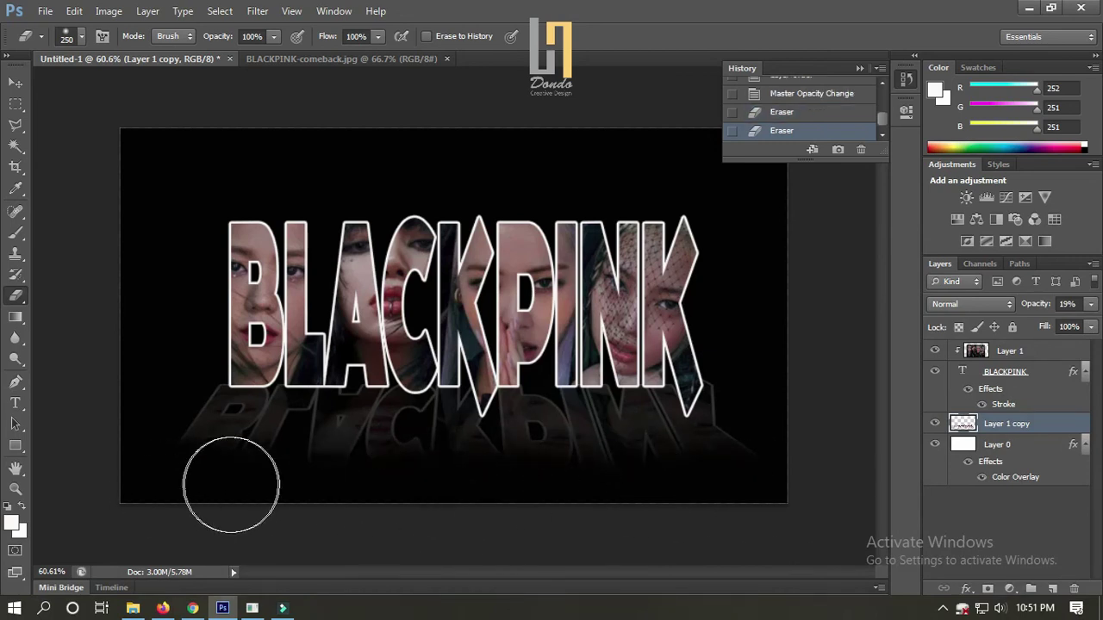
scroll(169, 491, "down", 2)
left_click(232, 448)
left_click(285, 448)
left_click(386, 453)
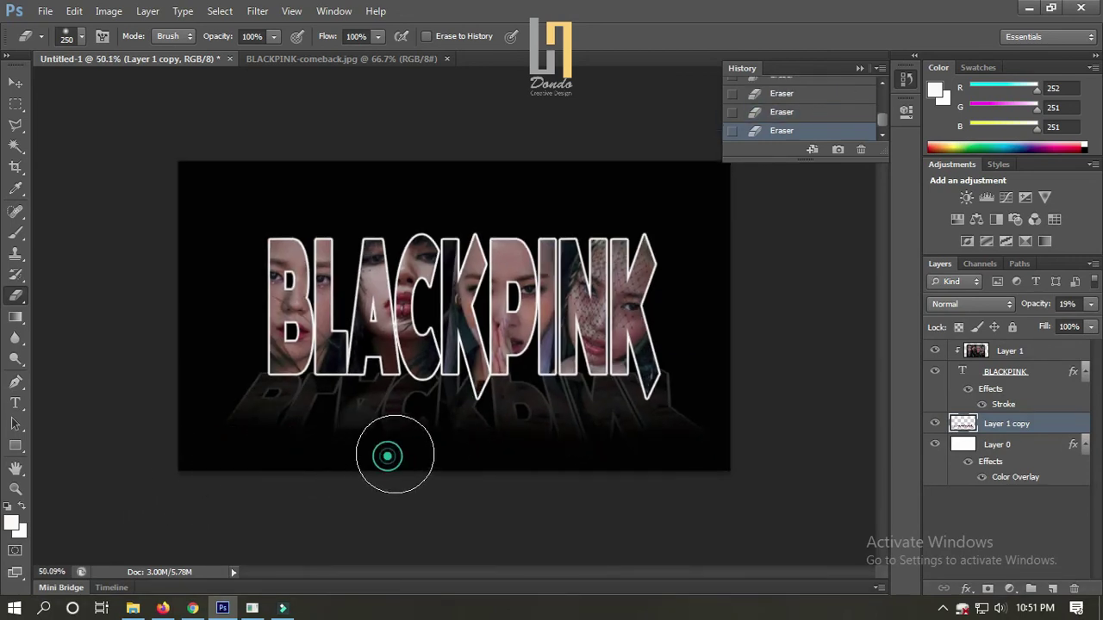
left_click(600, 448)
left_click(367, 439)
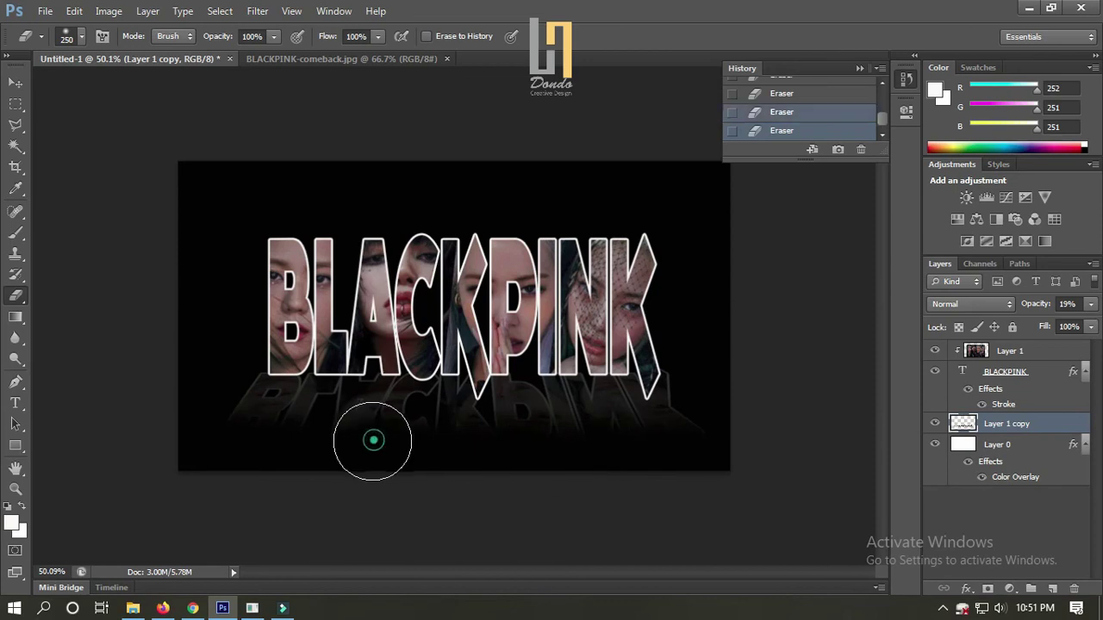
left_click(315, 451)
left_click(237, 454)
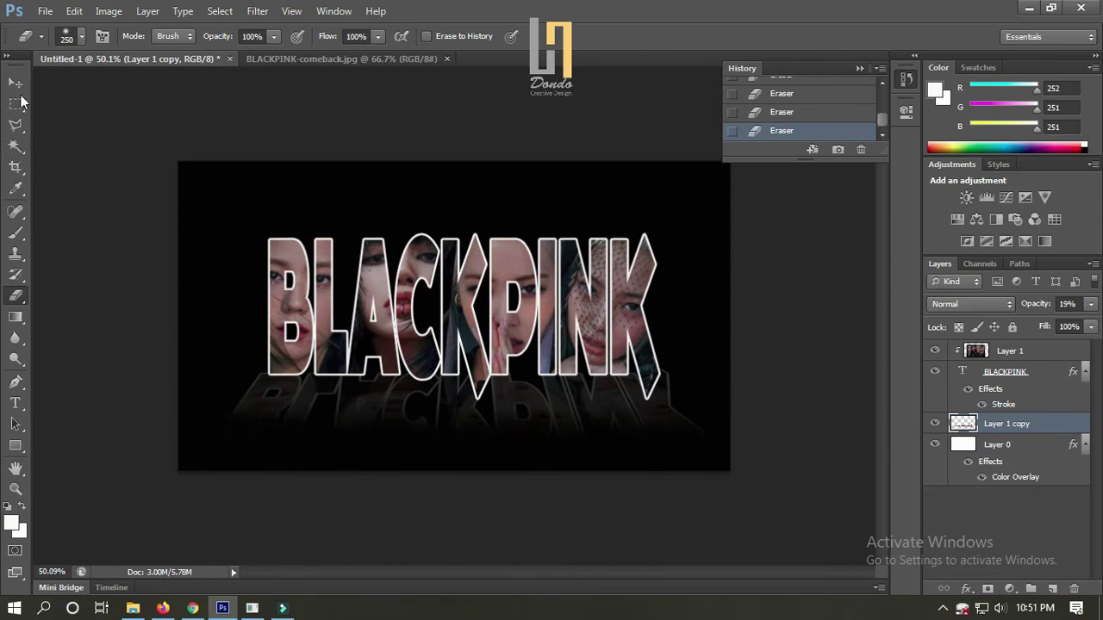
left_click(16, 82)
key("ctrl+plus")
scroll(609, 358, "up", 3)
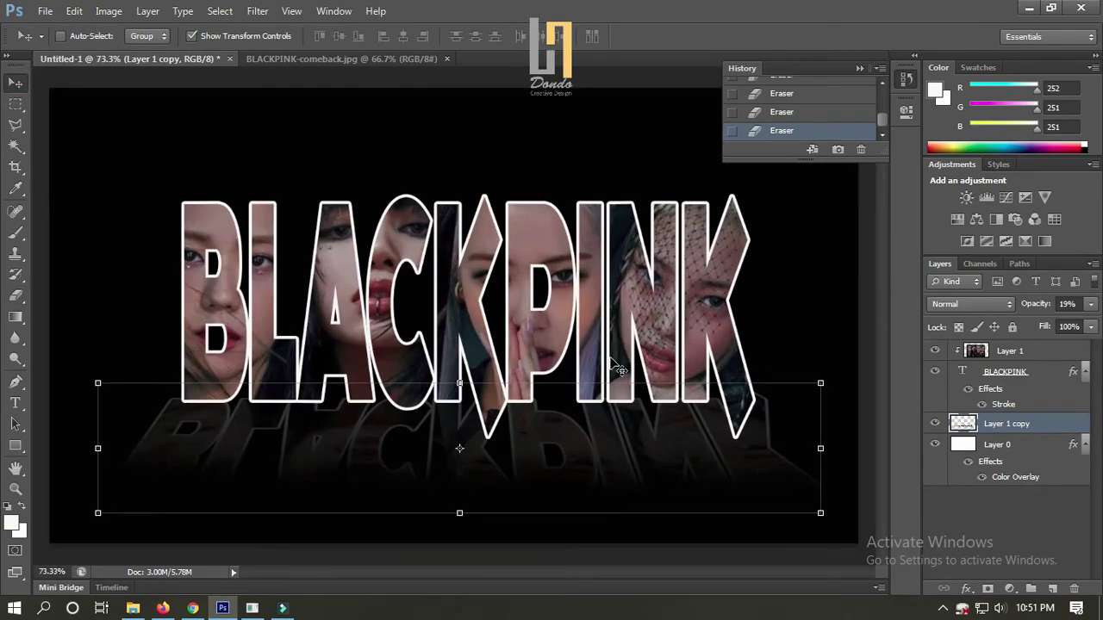
Step: Narrow the reflection layer from both sides to about 96% of its width, keeping its height
scroll(620, 370, "down", 2)
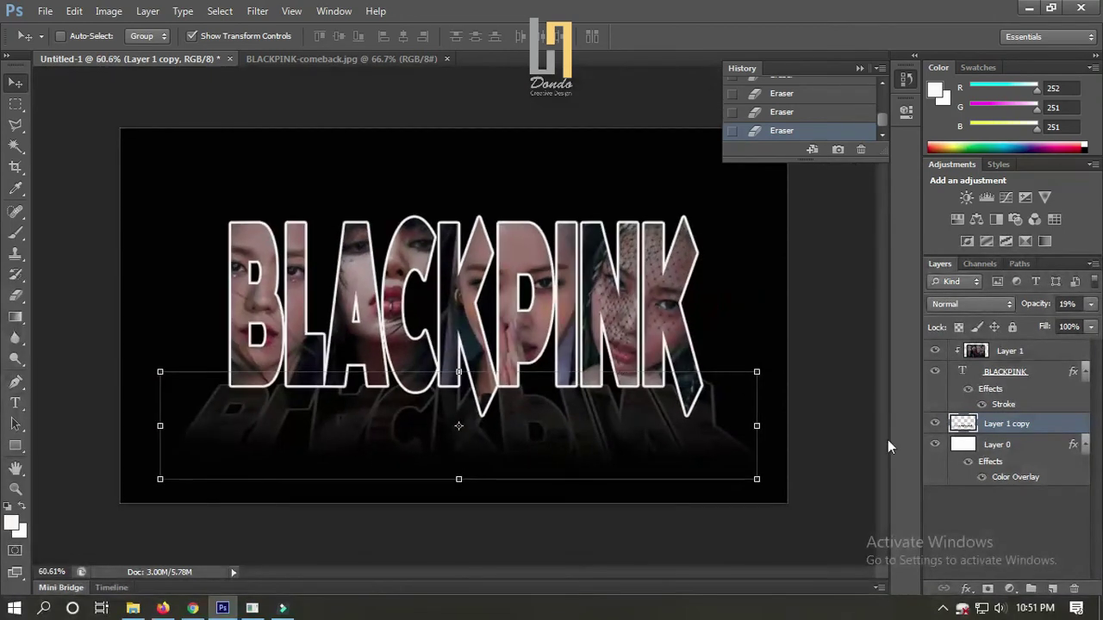
scroll(786, 425, "down", 1)
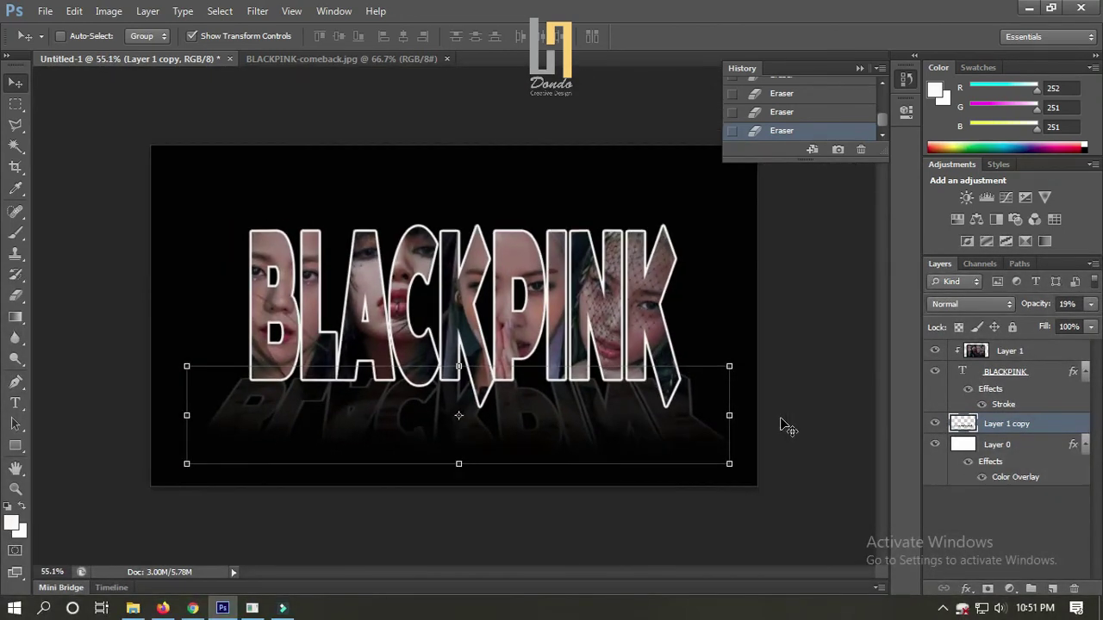
scroll(786, 426, "down", 1)
scroll(657, 428, "up", 1)
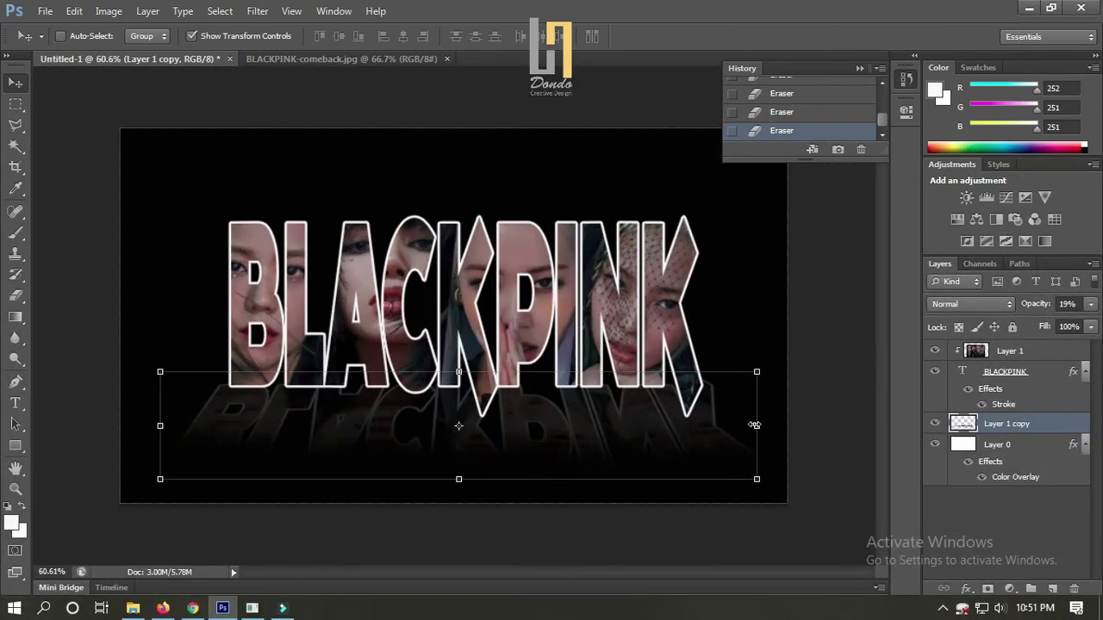
left_click_drag(753, 425, 744, 424)
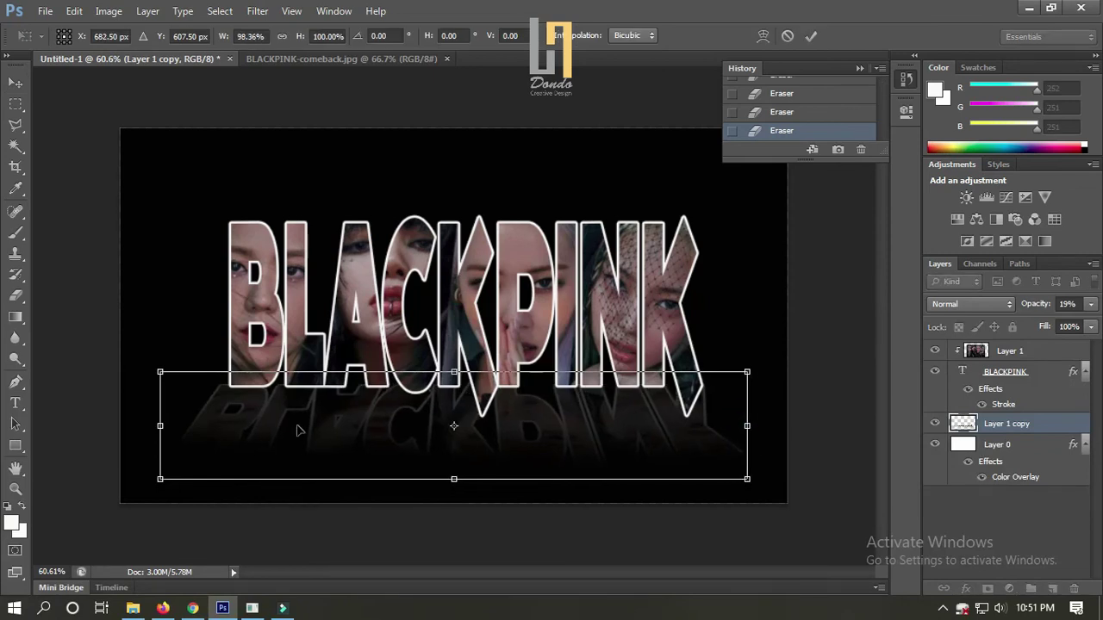
left_click_drag(161, 425, 174, 426)
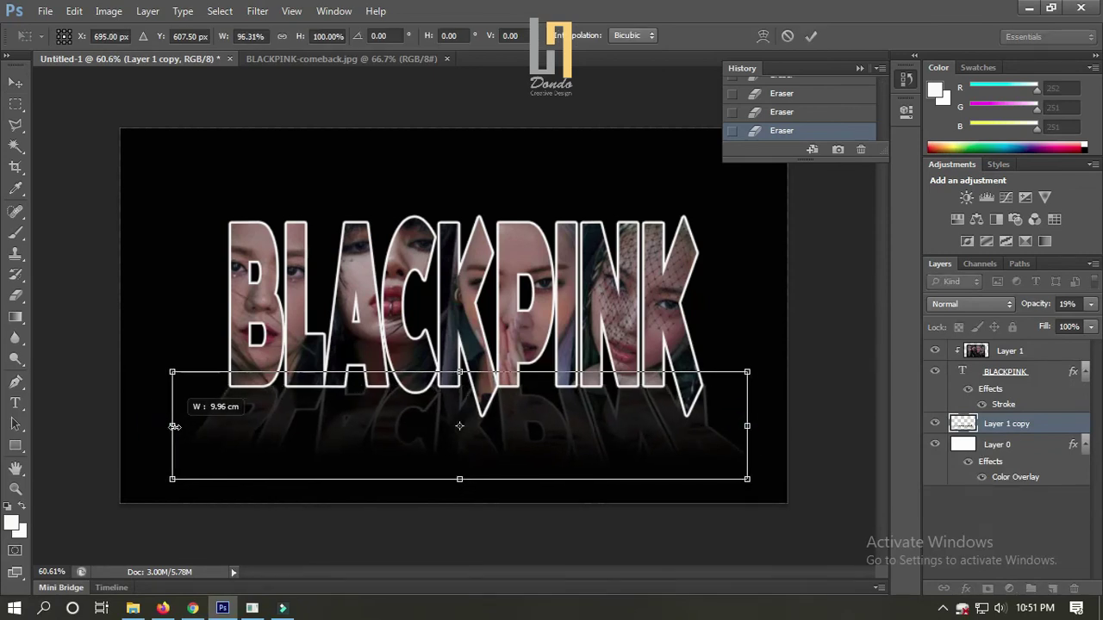
key("Return")
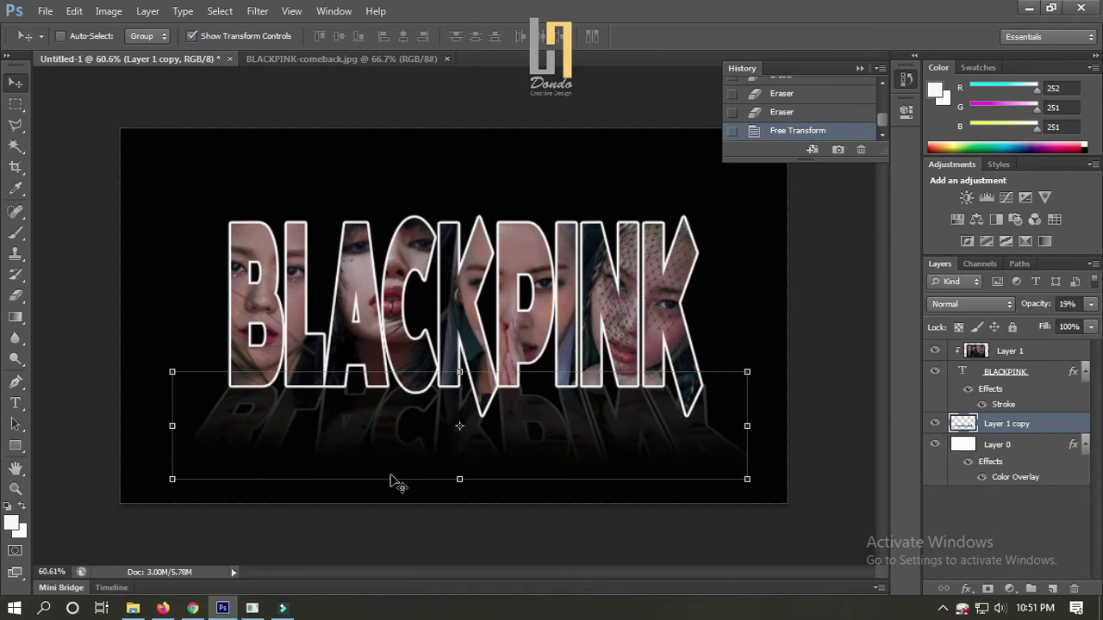
Step: Move the photo, BLACKPINK text and reflection layers together slightly upward on the black canvas
scroll(392, 482, "down", 5)
scroll(534, 417, "up", 2)
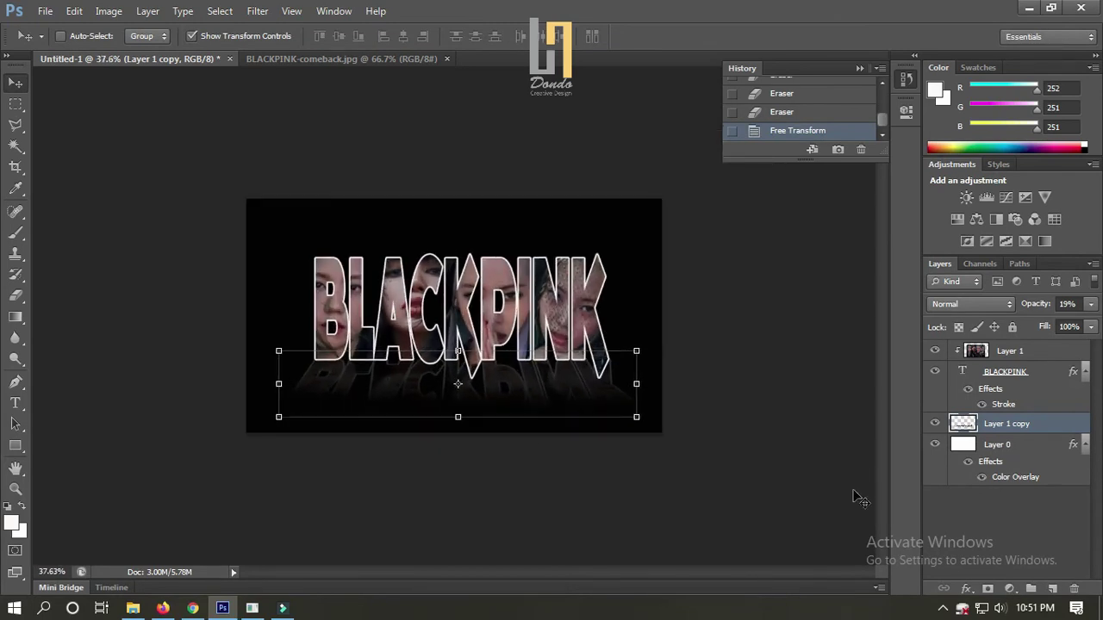
left_click(1013, 350, "shift")
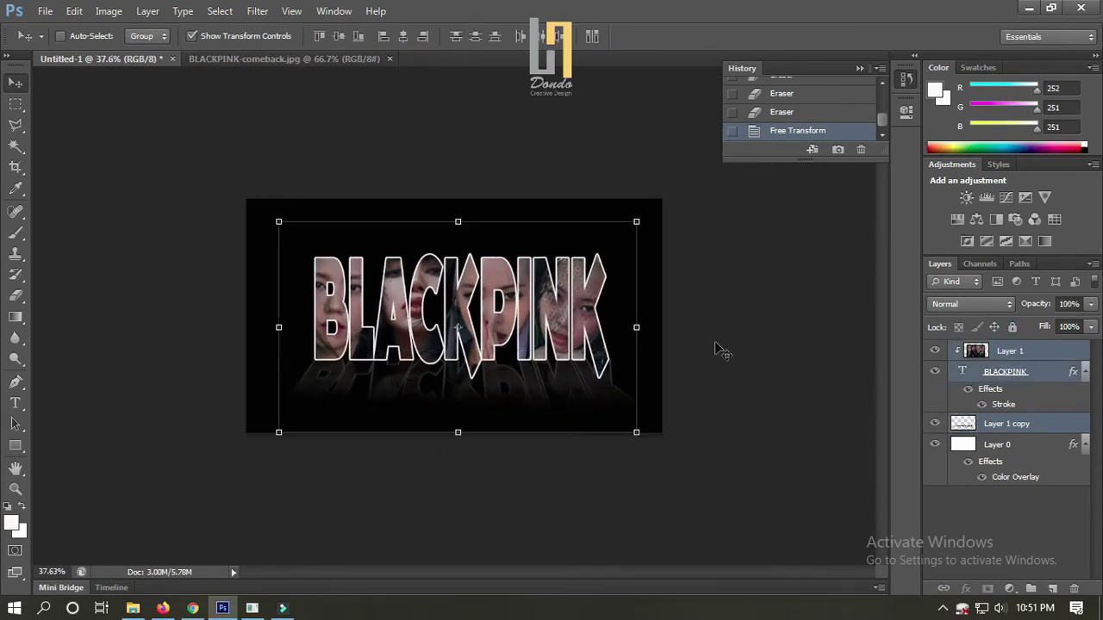
left_click_drag(574, 297, 573, 285)
Step: Set the fill type of the BLACKPINK text layer's Stroke style to Gradient
left_click(1002, 372)
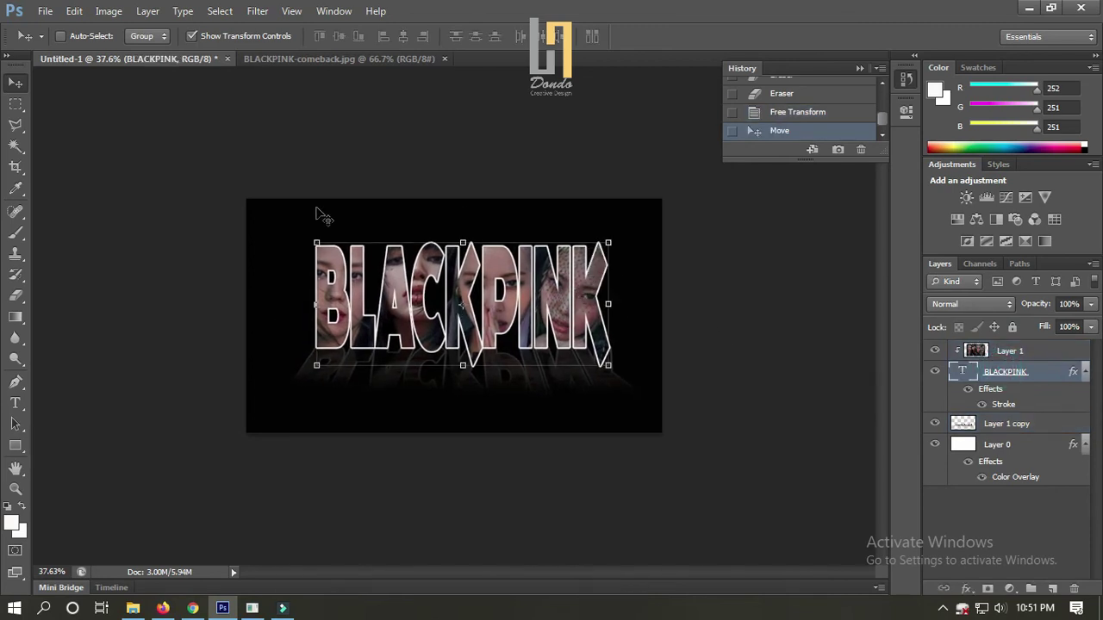
left_click(146, 11)
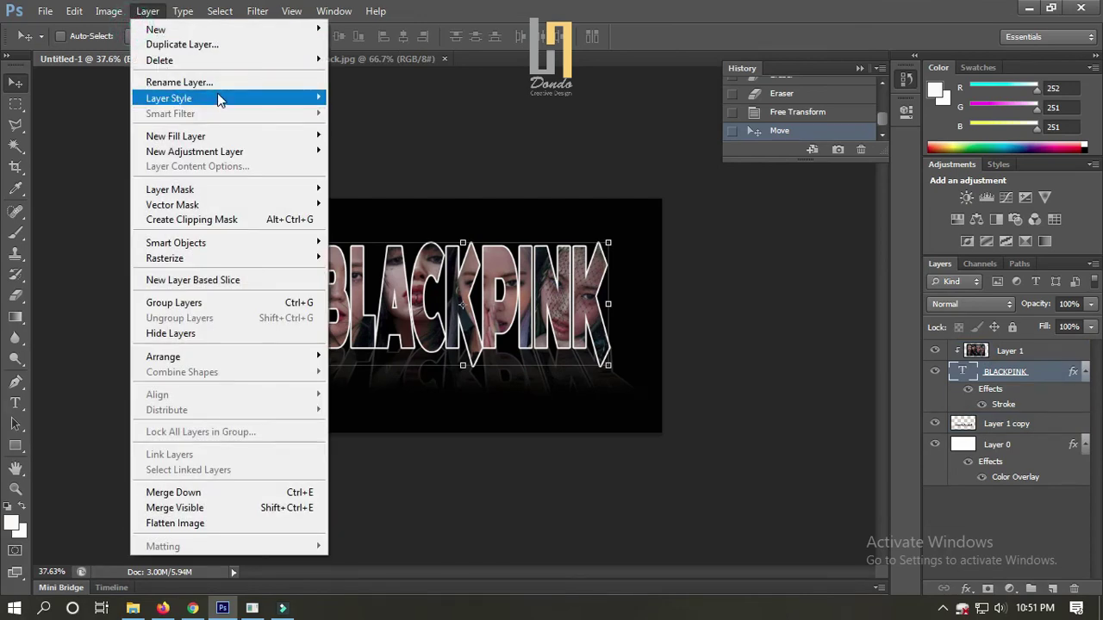
mouse_move(218, 98)
left_click(355, 136)
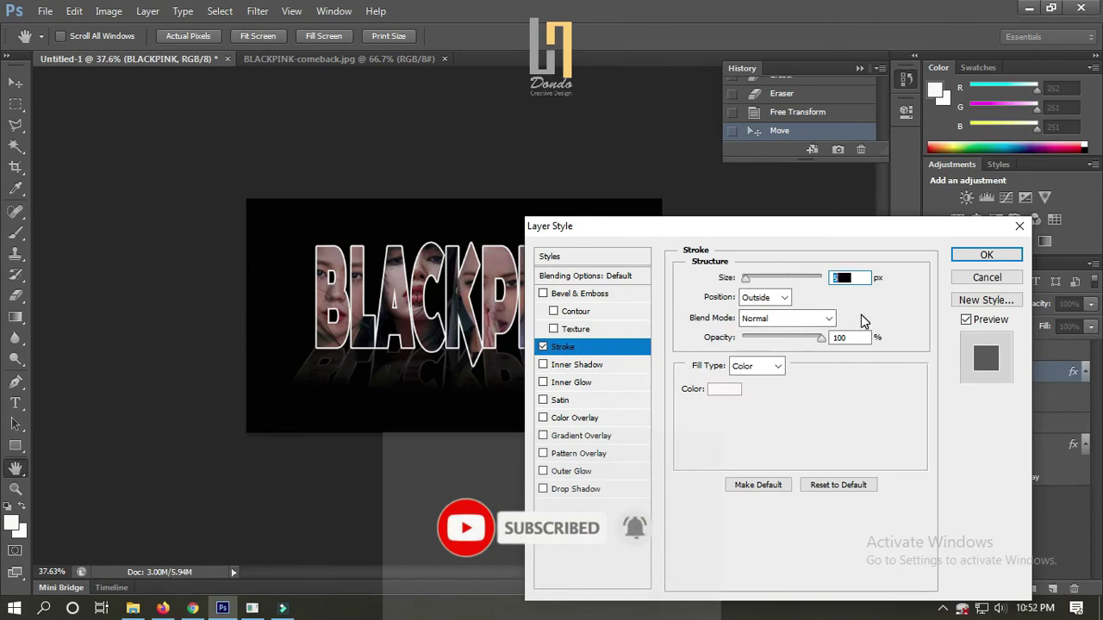
left_click(778, 366)
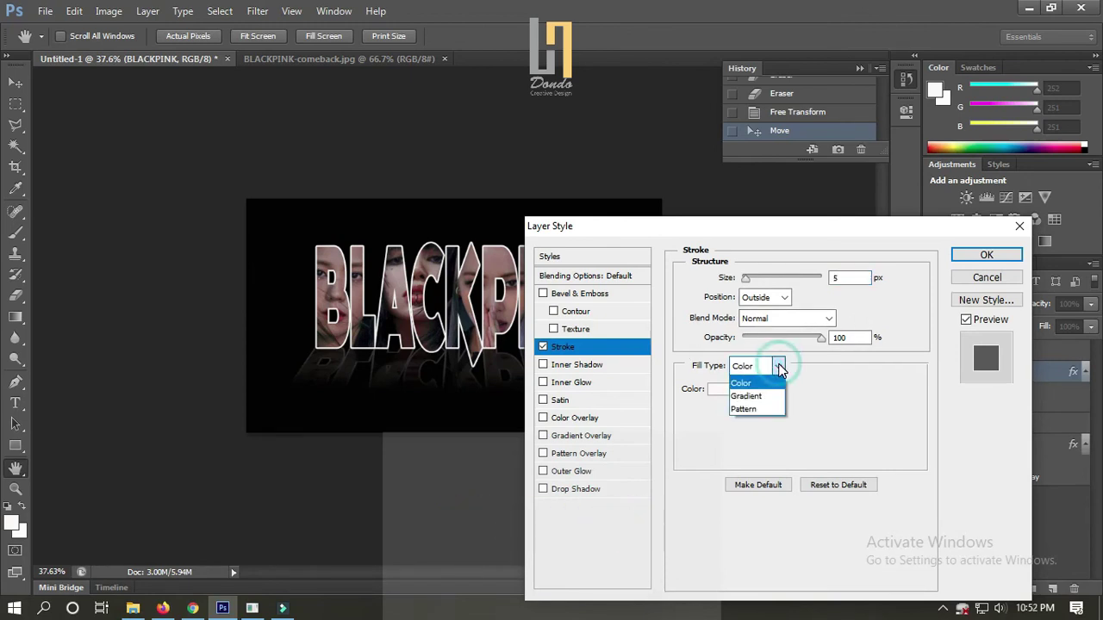
left_click(758, 389)
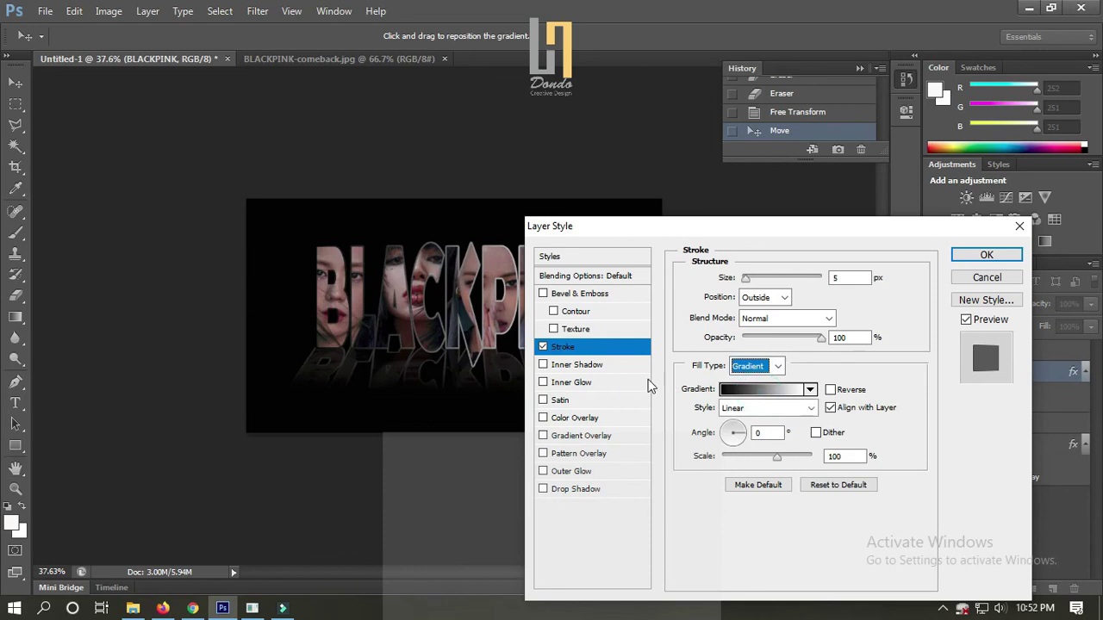
Step: Recolor the stroke gradient's black stop to magenta #f403f7 and apply the gradient at a -90° angle
left_click(754, 389)
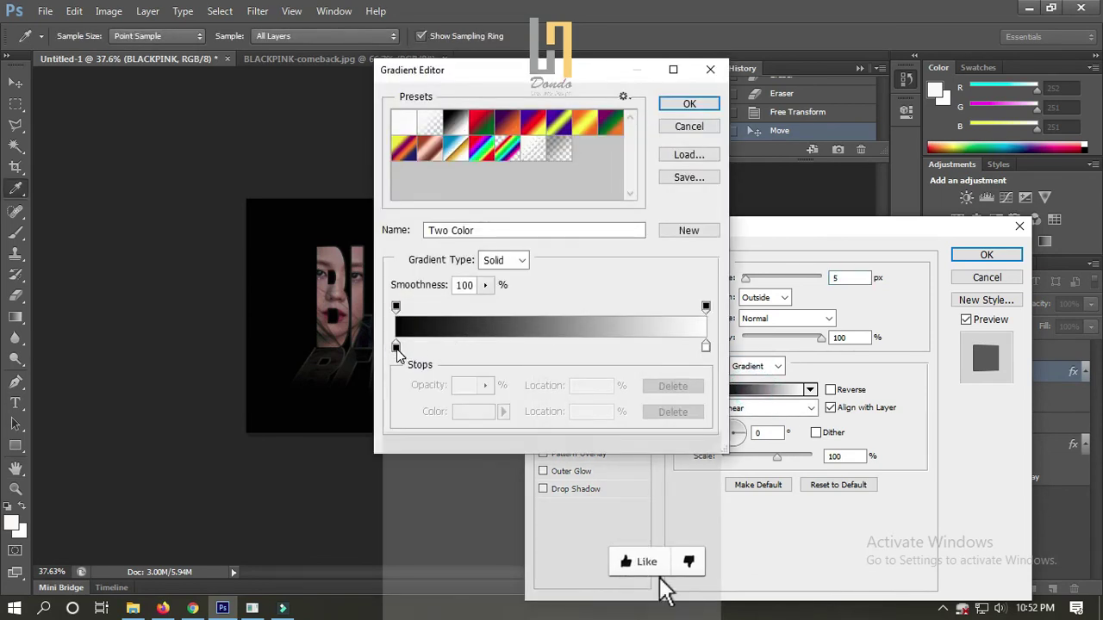
left_click(396, 347)
left_click(473, 412)
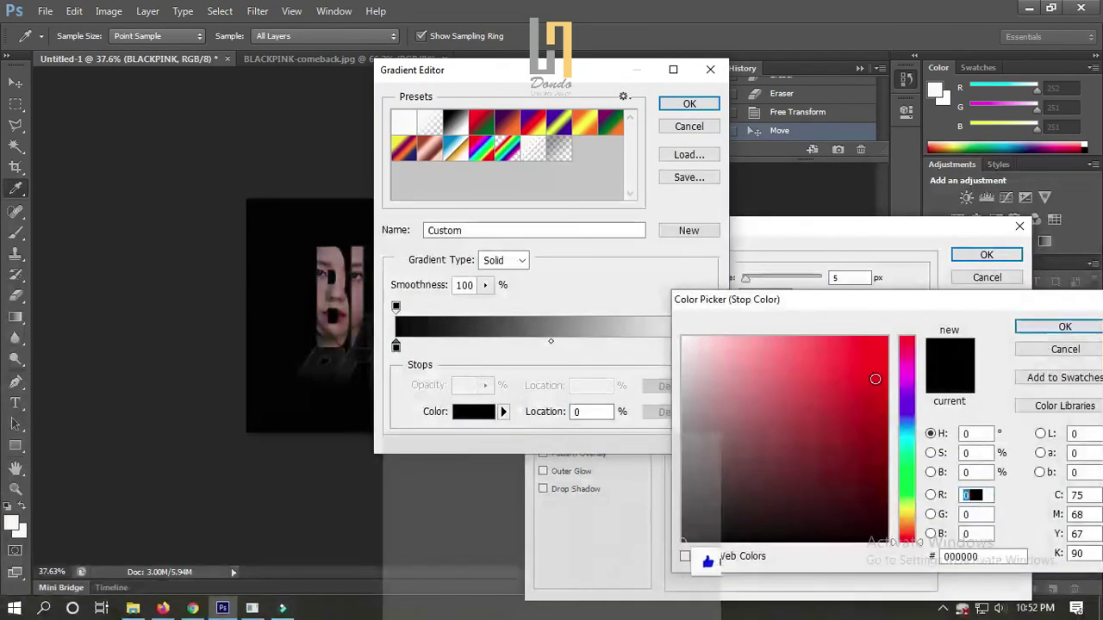
left_click(908, 365)
left_click(884, 338)
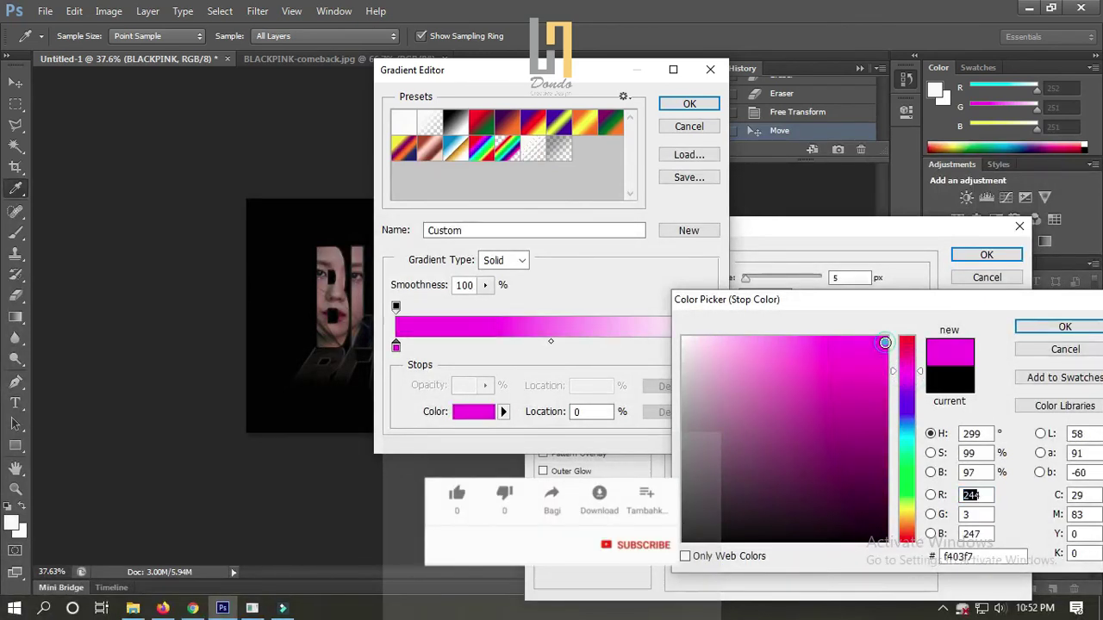
left_click(1062, 327)
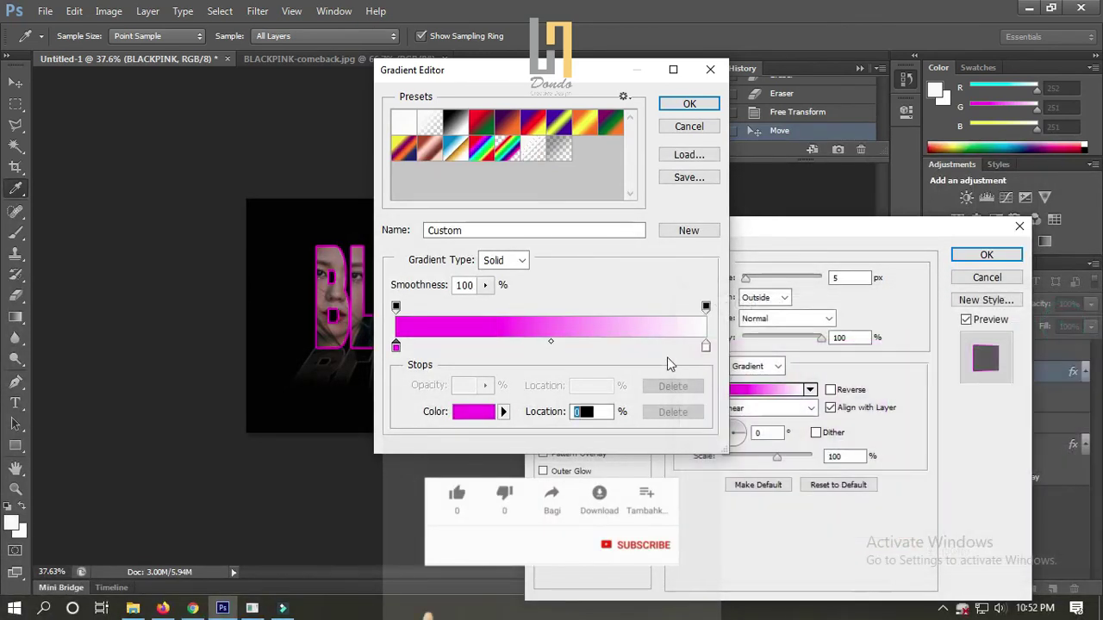
left_click(690, 105)
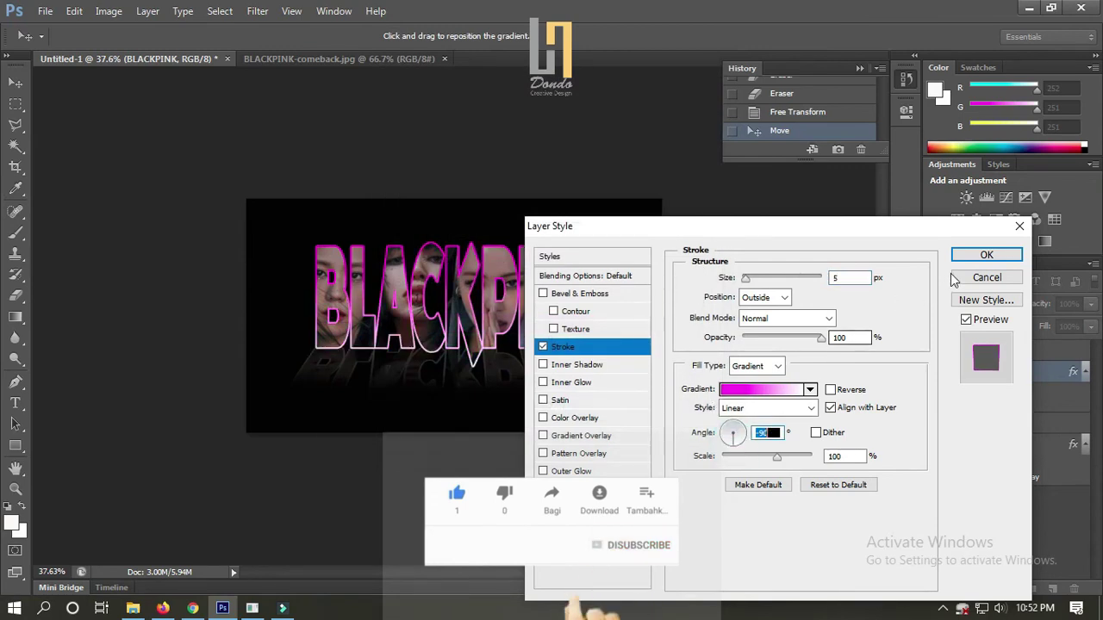
left_click(984, 257)
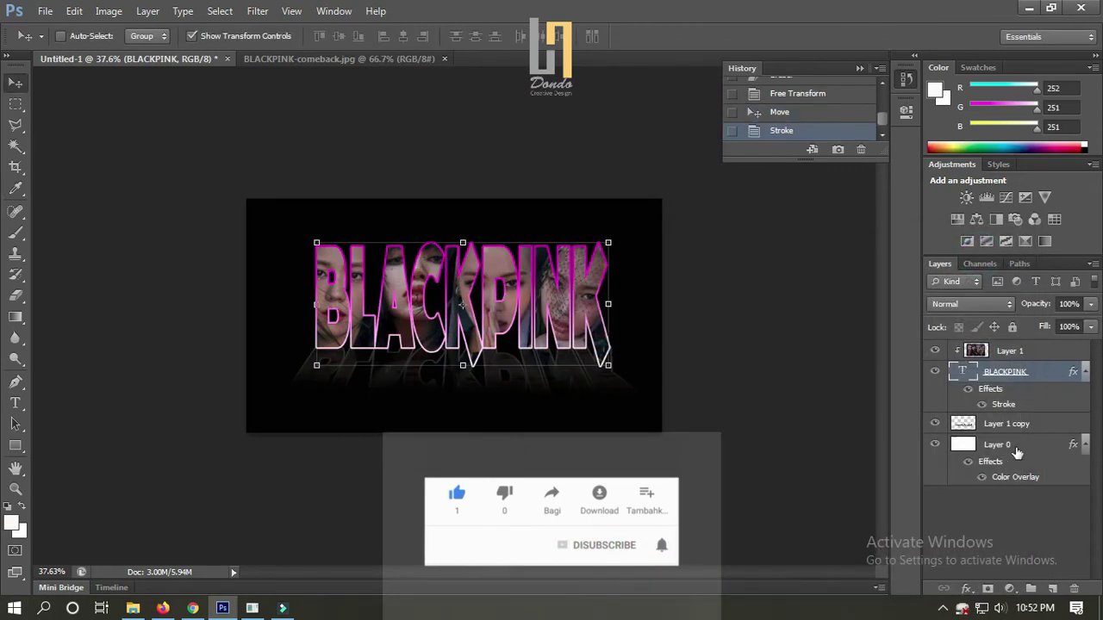